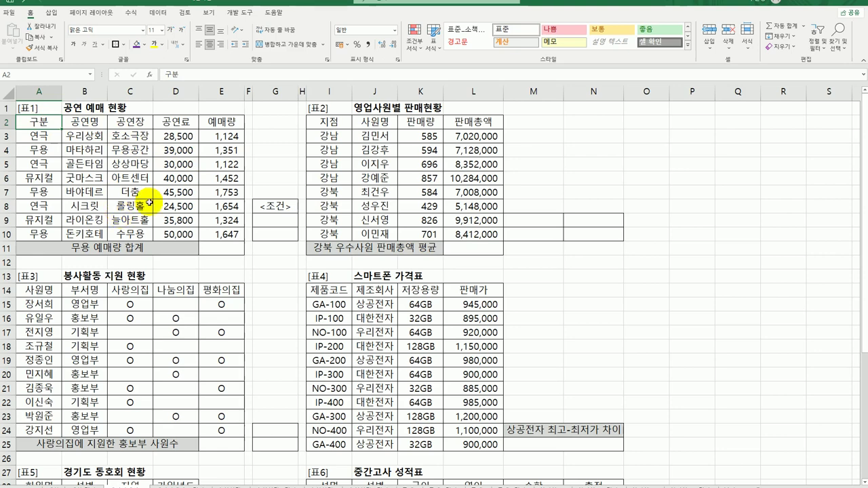
- Enter the header 구분 in G9 and the condition 무용 in G10 below the <조건> label
{"action": "left_click", "coordinate": [227, 250]}
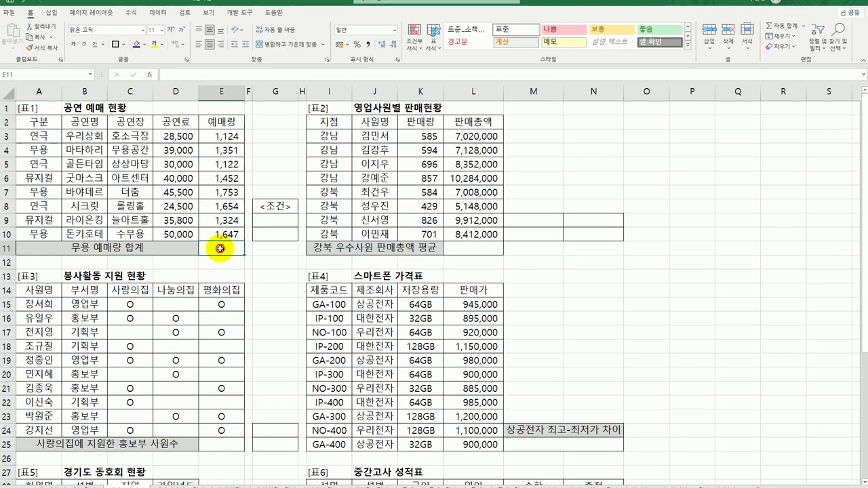
{"action": "left_click", "coordinate": [278, 216]}
{"action": "left_click", "coordinate": [279, 234]}
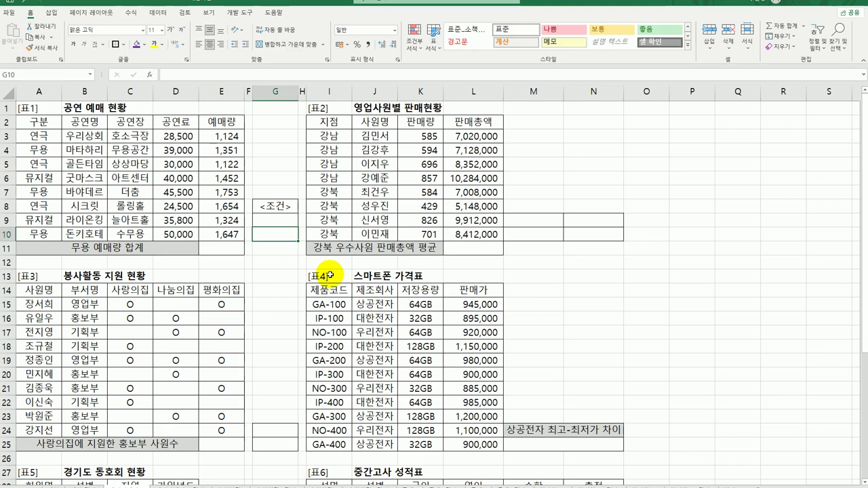
{"action": "key", "text": "Up"}
{"action": "type", "text": "구분"}
{"action": "key", "text": "Return"}
{"action": "type", "text": "무용"}
{"action": "key", "text": "Return"}
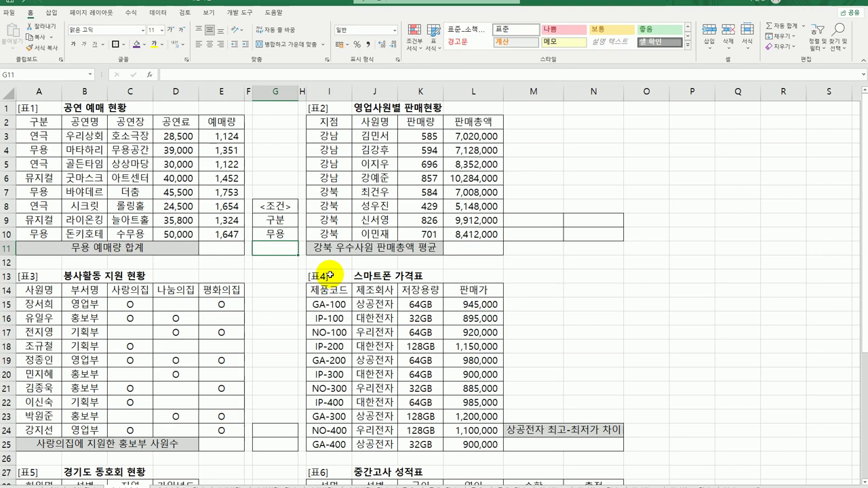
- Copy the 구분 header in A2 together with 무용 in A4 and paste them into the condition range G9:G10
{"action": "left_click", "coordinate": [42, 123]}
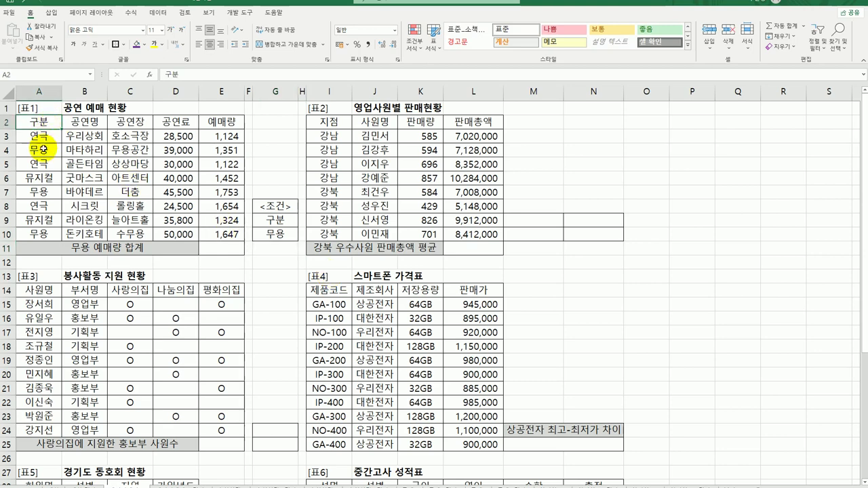
{"action": "left_click", "coordinate": [42, 150], "text": "ctrl"}
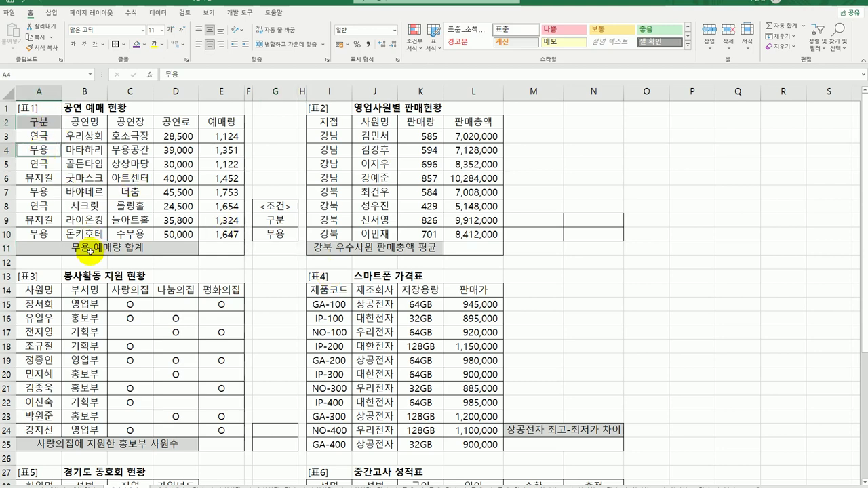
{"action": "key", "text": "ctrl+c"}
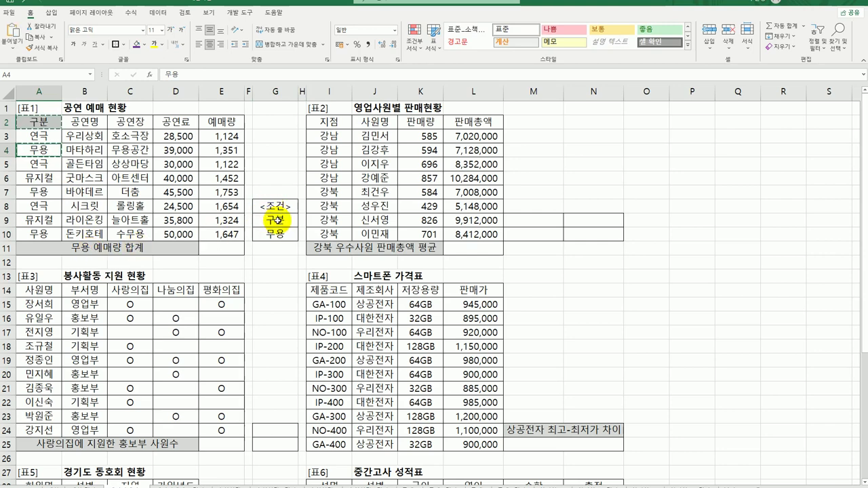
{"action": "left_click", "coordinate": [275, 219]}
{"action": "key", "text": "ctrl+v"}
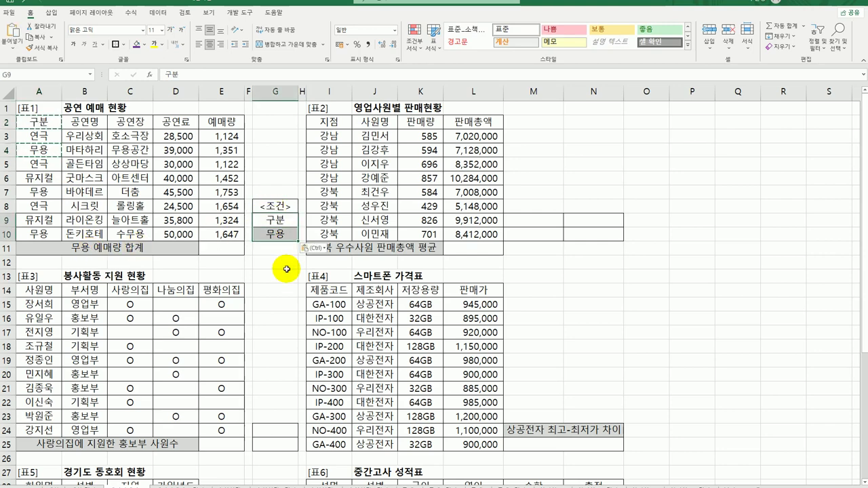
{"action": "left_click", "coordinate": [275, 234]}
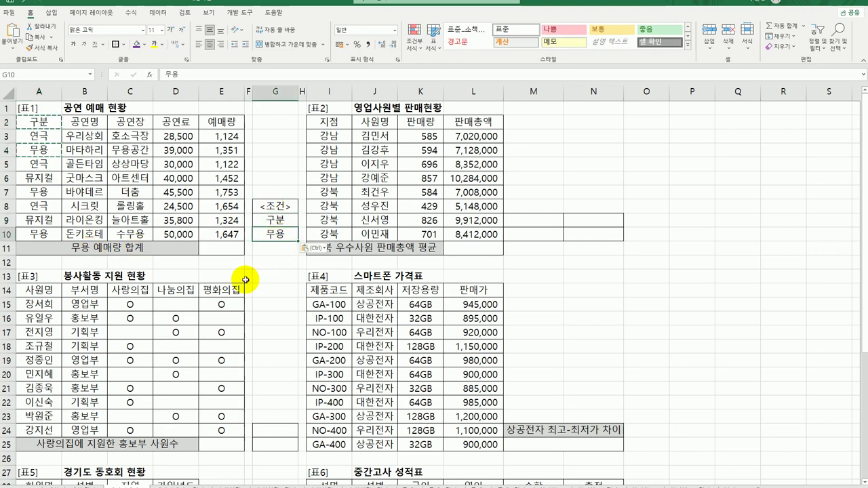
- Start a DSUM formula in E11 for the 무용 예매량 합계 and open its function arguments
{"action": "left_click", "coordinate": [229, 249]}
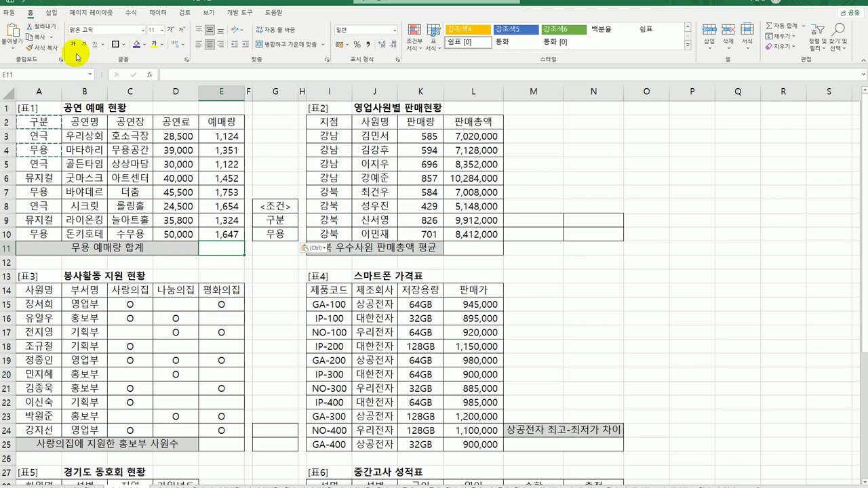
{"action": "type", "text": "=ㅇ"}
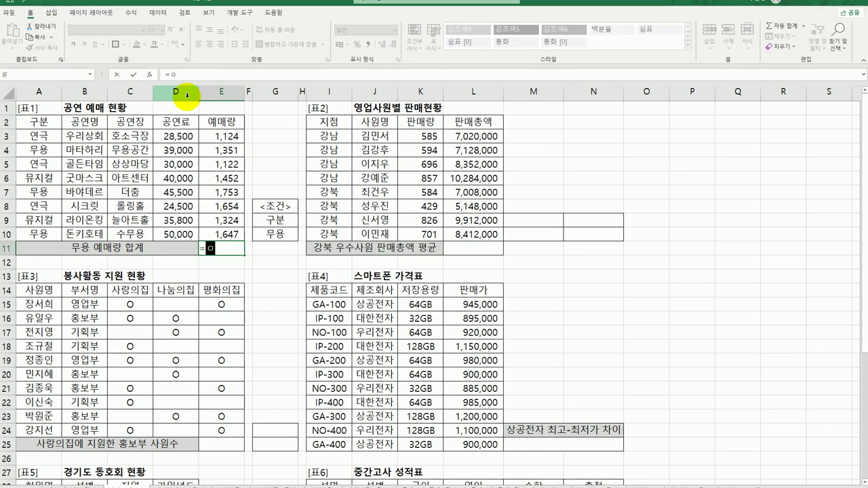
{"action": "key", "text": "BackSpace"}
{"action": "type", "text": "d"}
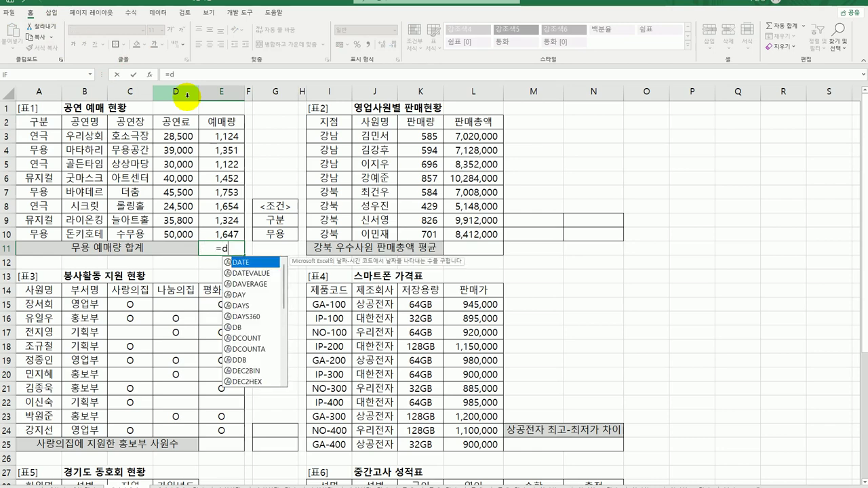
{"action": "type", "text": "sum"}
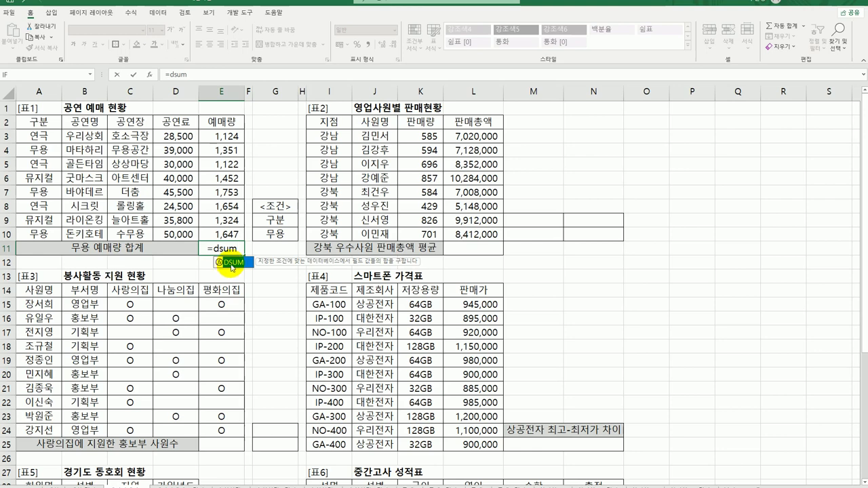
{"action": "double_click", "coordinate": [234, 263]}
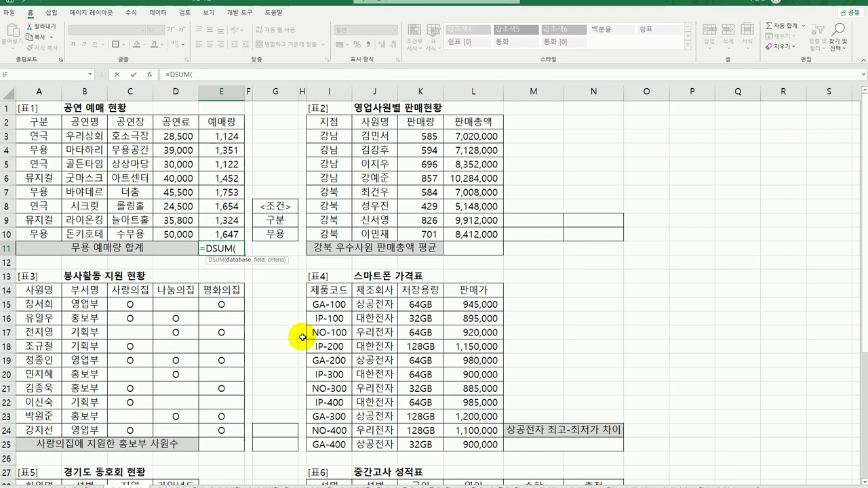
{"action": "left_click", "coordinate": [153, 77]}
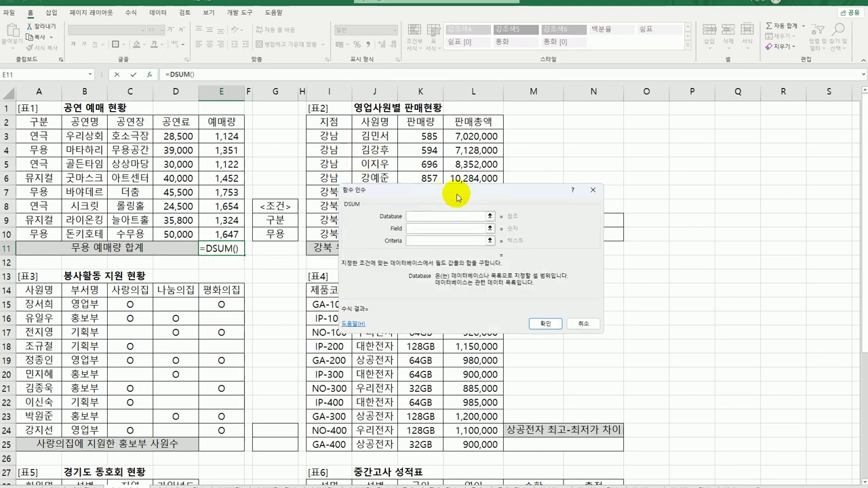
{"action": "left_click_drag", "start_coordinate": [461, 192], "coordinate": [445, 170]}
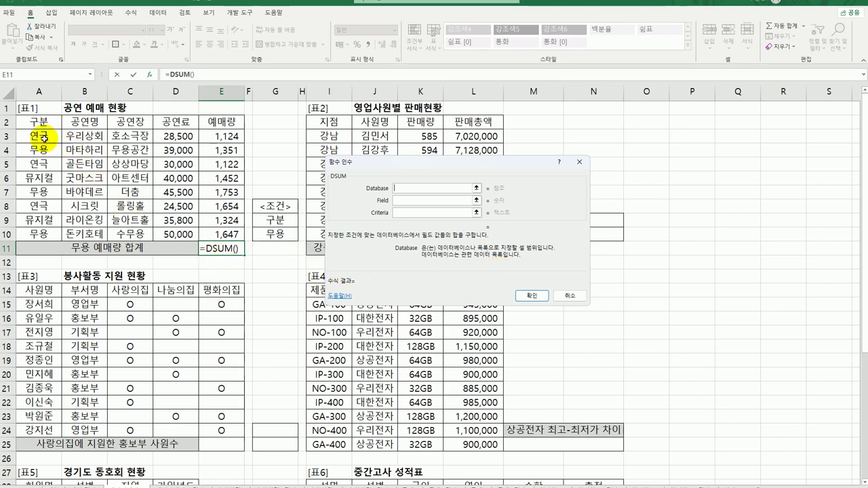
- Set the DSUM Database argument to A2:E10, the whole 공연 예매 현황 table including its headers
{"action": "left_click_drag", "start_coordinate": [39, 122], "coordinate": [215, 126]}
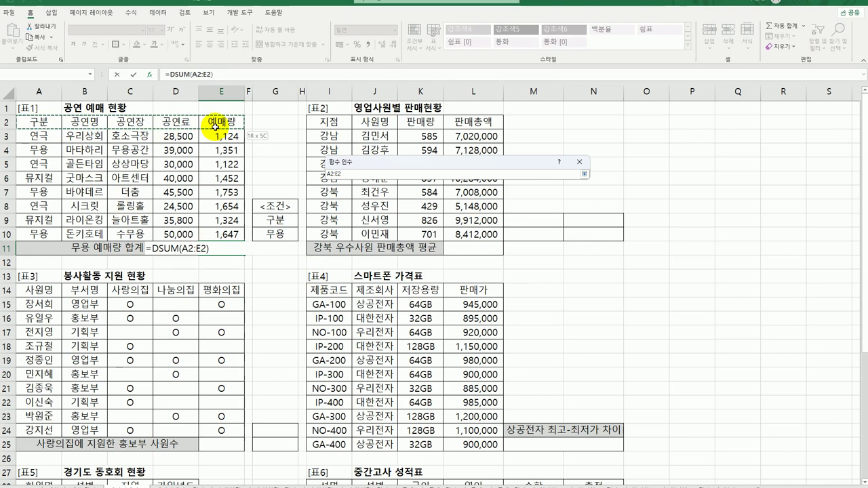
{"action": "left_click_drag", "start_coordinate": [38, 122], "coordinate": [226, 231]}
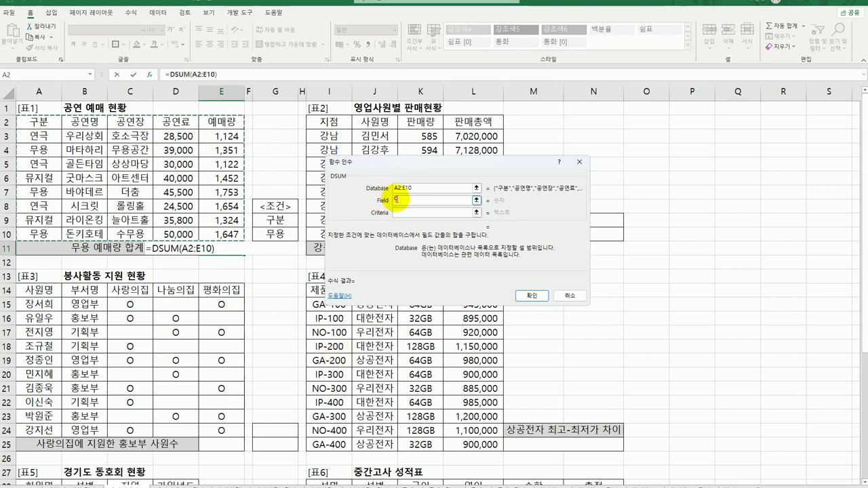
{"action": "left_click", "coordinate": [397, 201]}
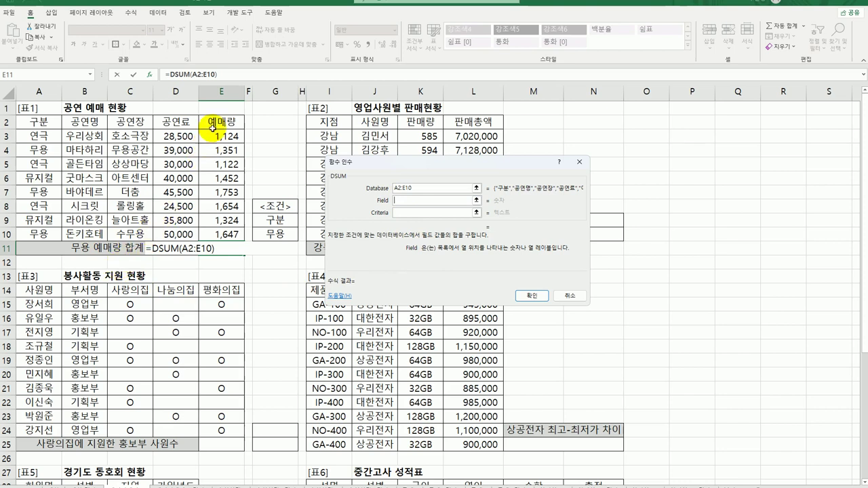
{"action": "left_click", "coordinate": [219, 124]}
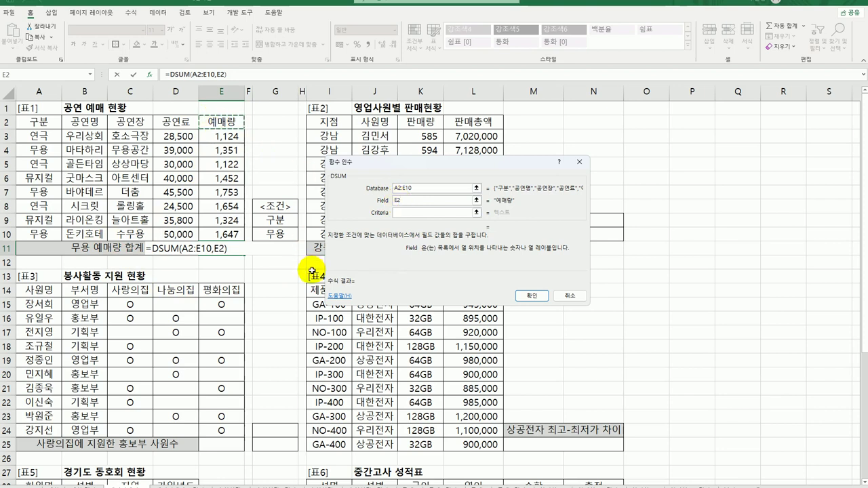
{"action": "key", "text": "BackSpace"}
{"action": "key", "text": "BackSpace"}
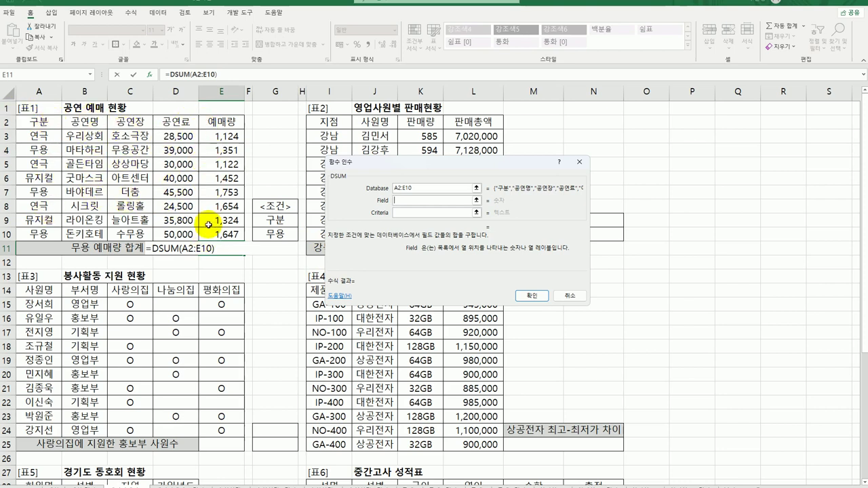
- Complete the DSUM formula with Field 5 and Criteria G9:G10
{"action": "type", "text": "5"}
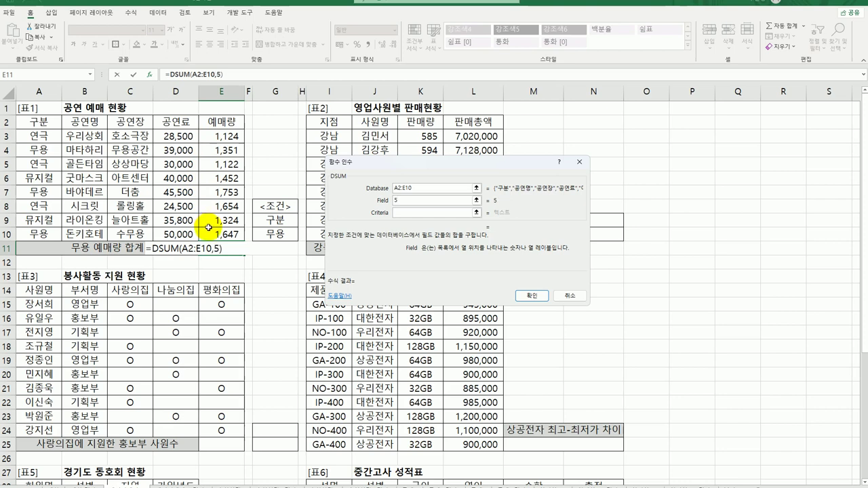
{"action": "left_click", "coordinate": [402, 214]}
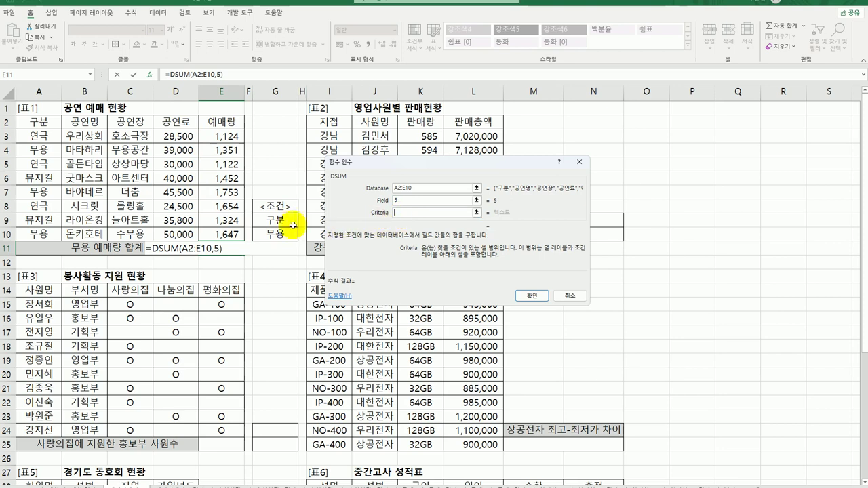
{"action": "left_click_drag", "start_coordinate": [279, 222], "coordinate": [282, 235]}
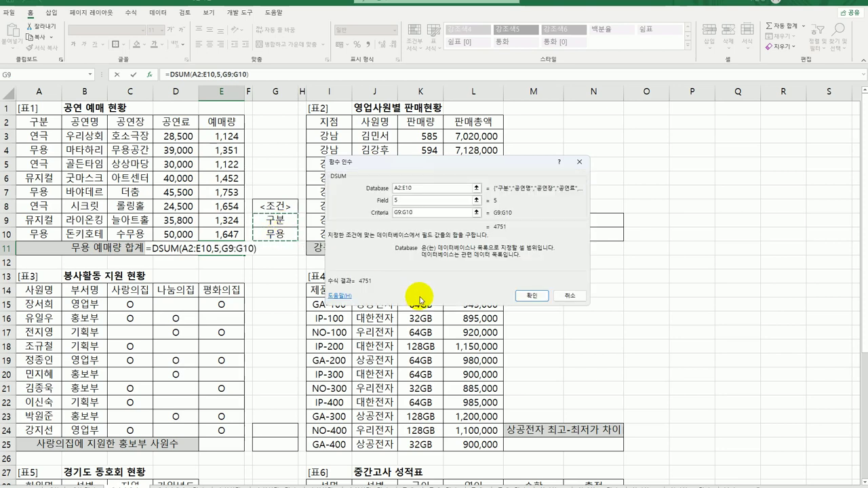
{"action": "left_click", "coordinate": [535, 295]}
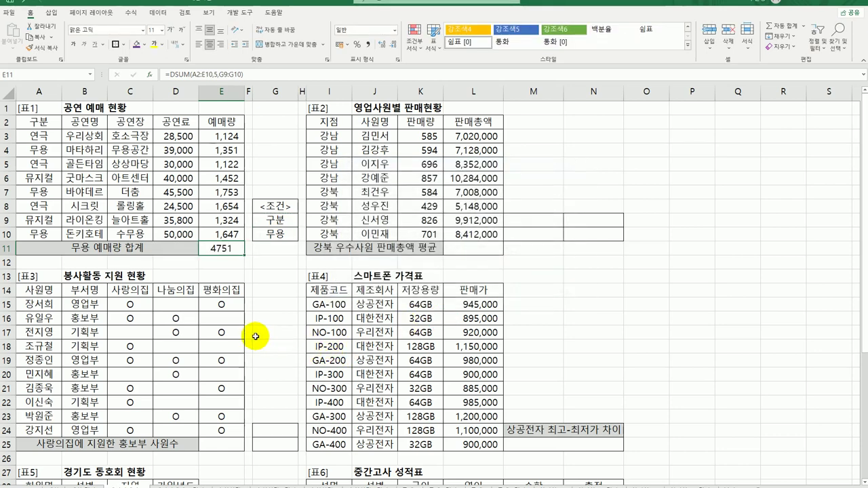
- Append &"매" to the DSUM formula in E11 so the total carries the unit 매
{"action": "double_click", "coordinate": [228, 252]}
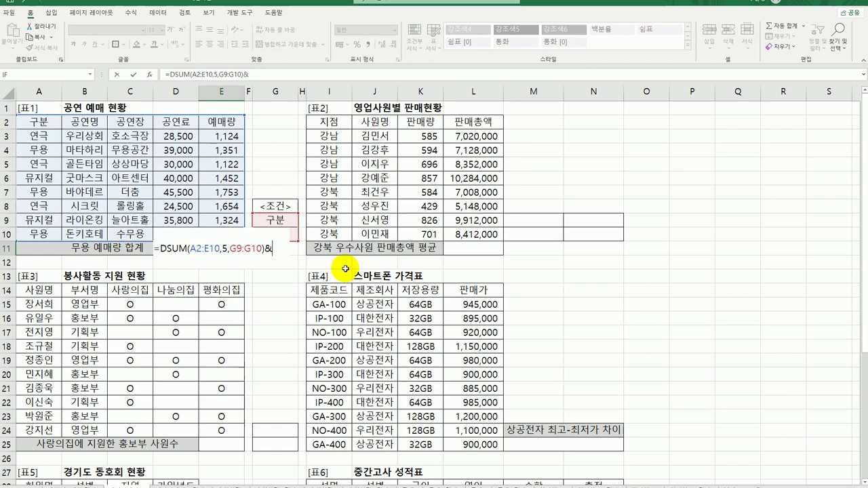
{"action": "type", "text": "&\"매"}
{"action": "type", "text": "\""}
{"action": "key", "text": "Return"}
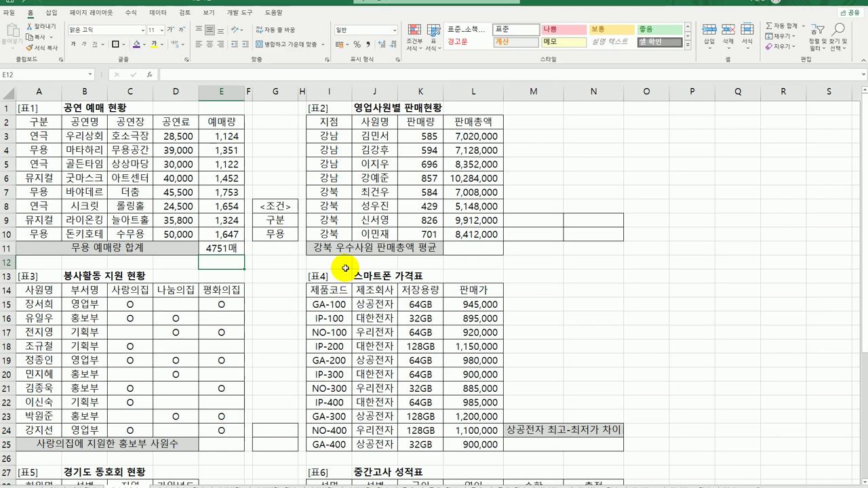
- Copy the 지점 header in I2 together with 강북 in I7 and paste them into M9:M10 as the first condition
{"action": "left_click", "coordinate": [479, 250]}
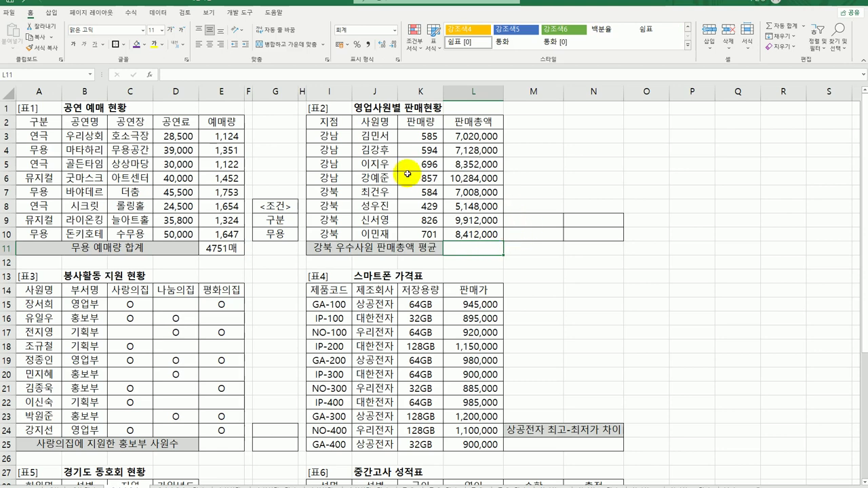
{"action": "left_click", "coordinate": [329, 122]}
{"action": "left_click", "coordinate": [330, 192], "text": "ctrl"}
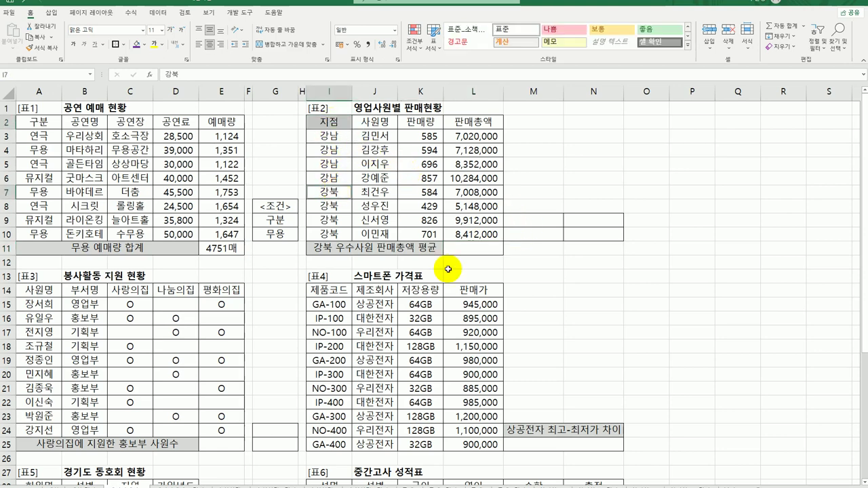
{"action": "key", "text": "ctrl+c"}
{"action": "left_click", "coordinate": [530, 219]}
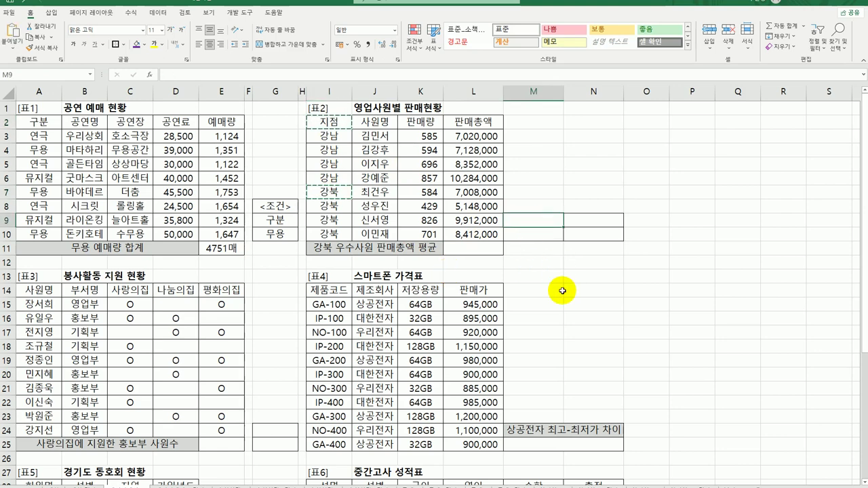
{"action": "key", "text": "ctrl+v"}
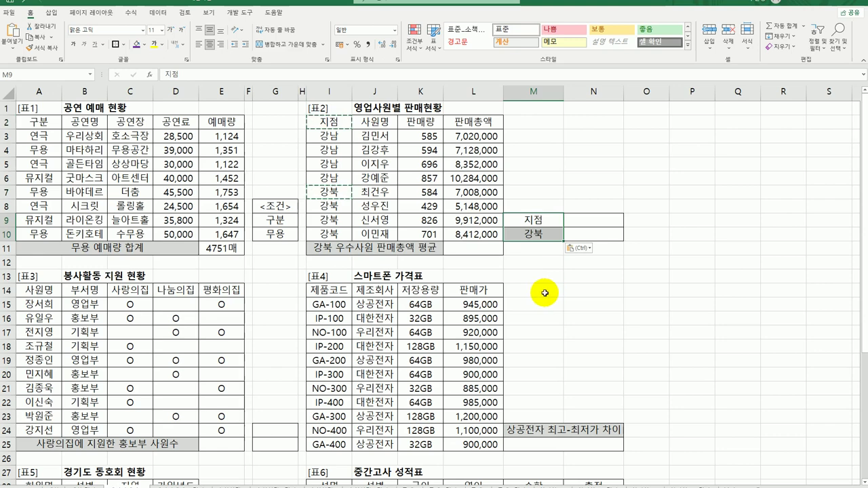
- Copy the 판매량 header from K2 into N9 and enter >=700 in N10 as the second condition
{"action": "left_click", "coordinate": [424, 122]}
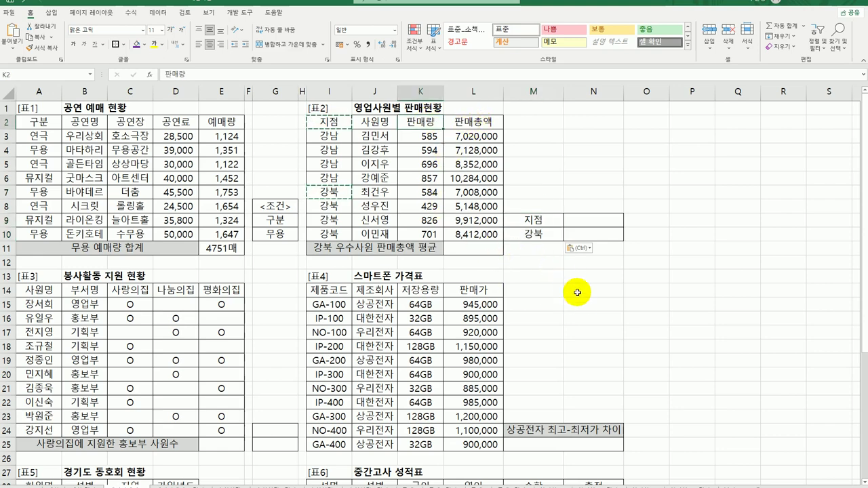
{"action": "key", "text": "ctrl+c"}
{"action": "left_click", "coordinate": [596, 214]}
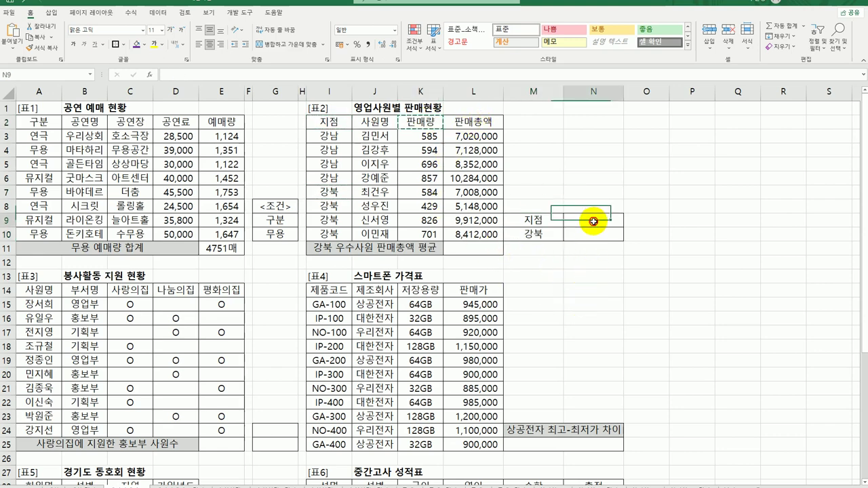
{"action": "key", "text": "ctrl+v"}
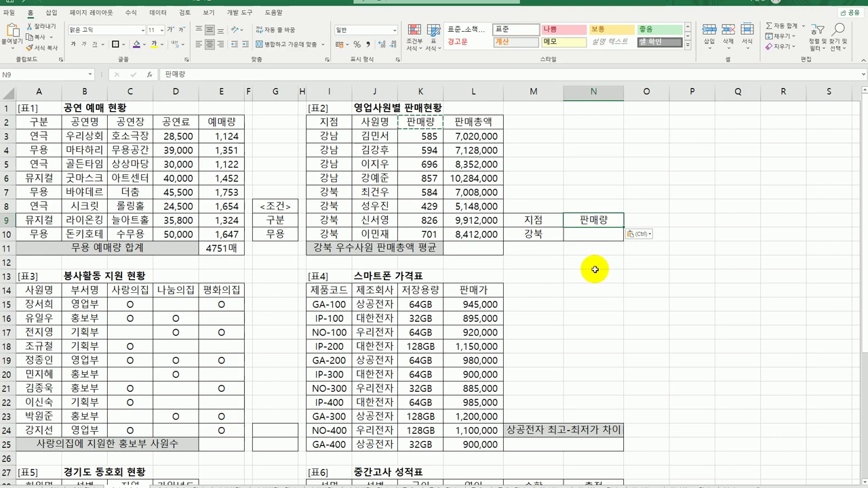
{"action": "left_click", "coordinate": [593, 235]}
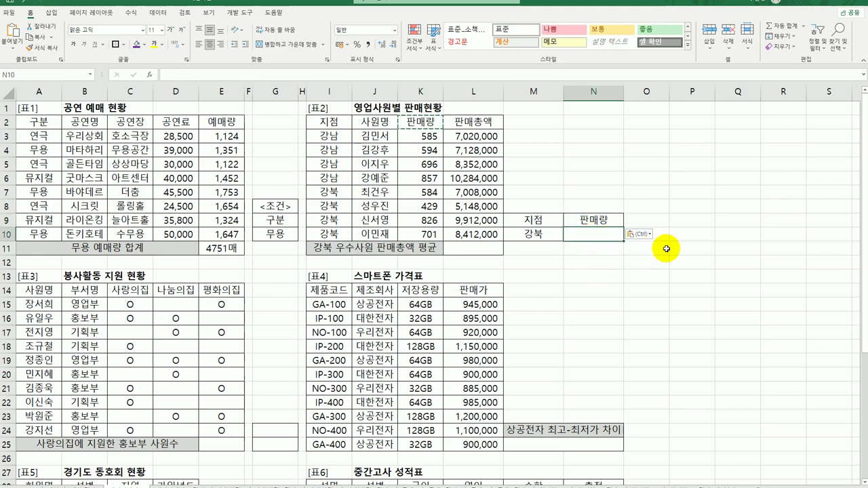
{"action": "type", "text": ">=700"}
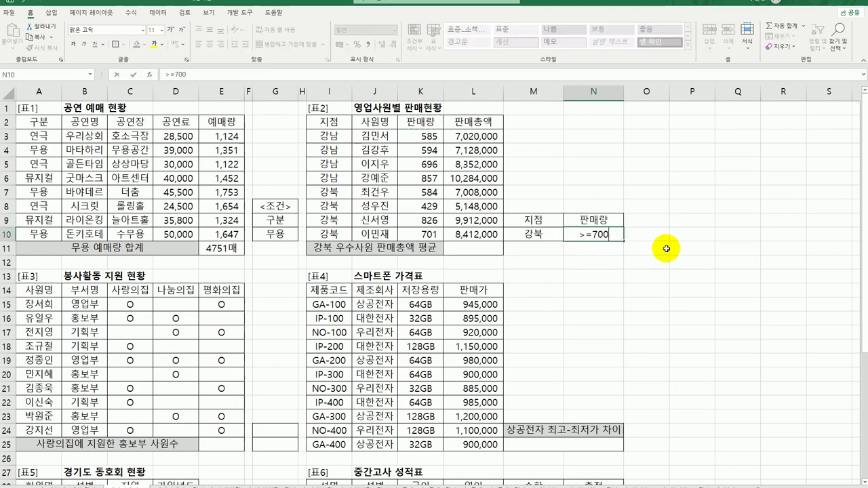
{"action": "key", "text": "Return"}
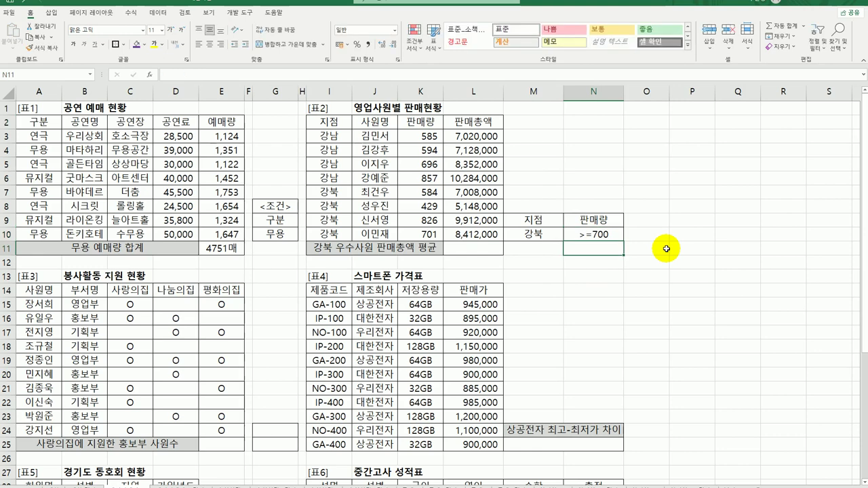
{"action": "left_click_drag", "start_coordinate": [553, 237], "coordinate": [590, 235]}
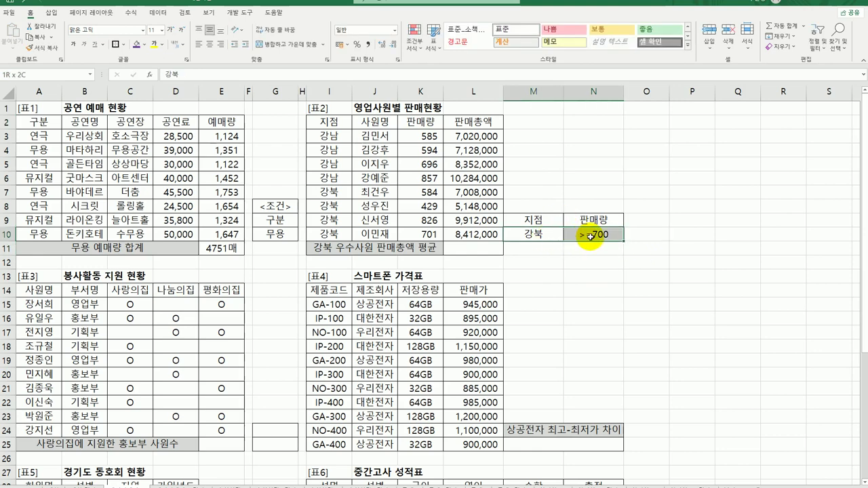
{"action": "left_click", "coordinate": [582, 291]}
- Copy the condition range M9:N10 to P9:Q10 and move its >=700 condition down to Q11 as an OR-layout example
{"action": "left_click_drag", "start_coordinate": [535, 221], "coordinate": [592, 233]}
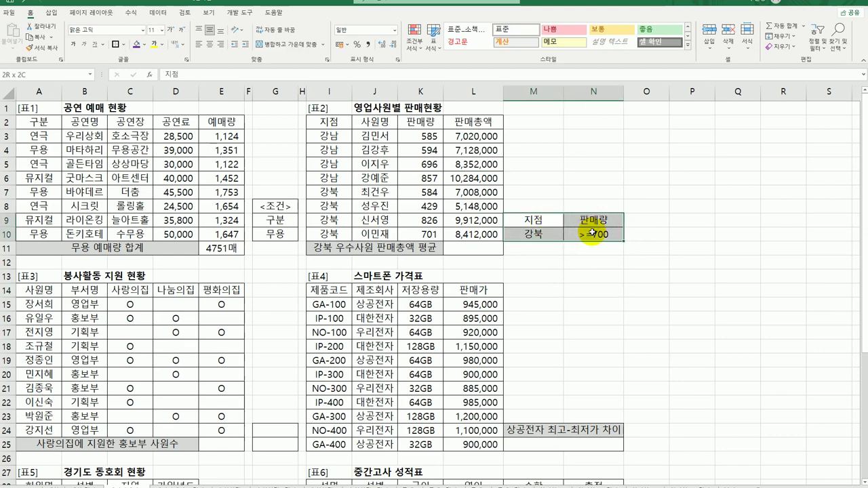
{"action": "key", "text": "ctrl+c"}
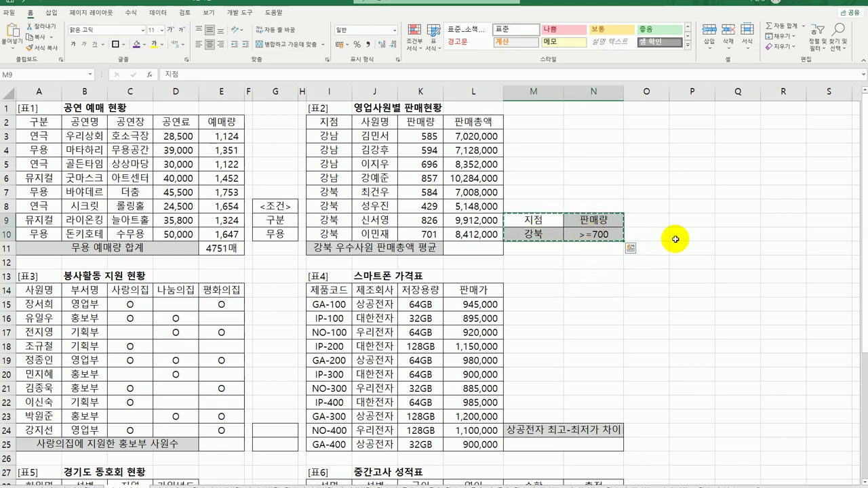
{"action": "left_click", "coordinate": [690, 221]}
{"action": "key", "text": "ctrl+v"}
{"action": "left_click", "coordinate": [735, 236]}
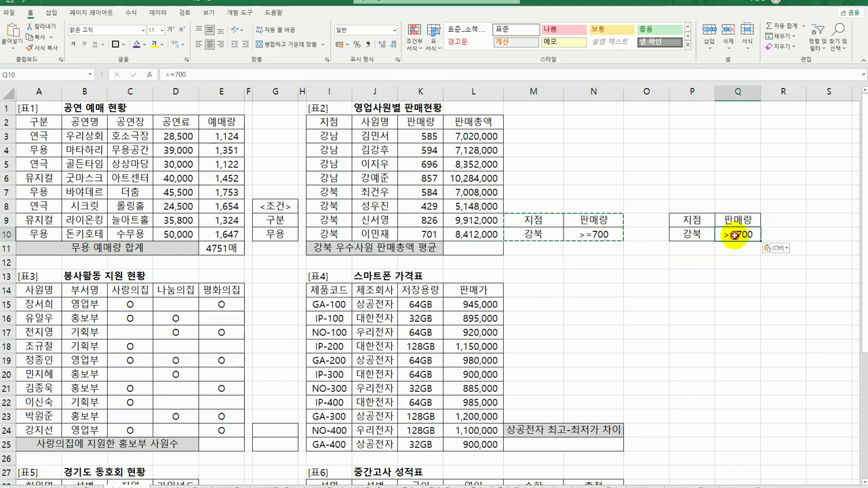
{"action": "left_click_drag", "start_coordinate": [736, 237], "coordinate": [736, 251]}
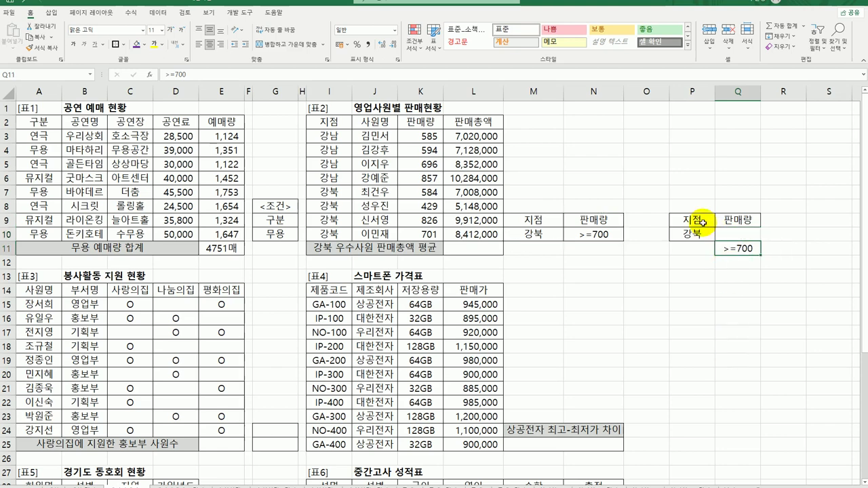
{"action": "left_click_drag", "start_coordinate": [705, 223], "coordinate": [741, 253]}
{"action": "left_click", "coordinate": [682, 304]}
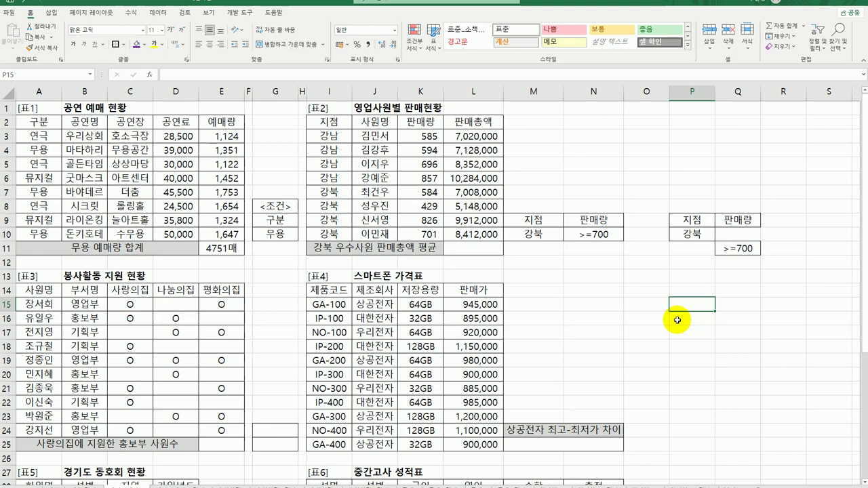
- Start a DAVERAGE formula in L11 for the 강북 top-salesperson average and open its function arguments
{"action": "left_click", "coordinate": [478, 123]}
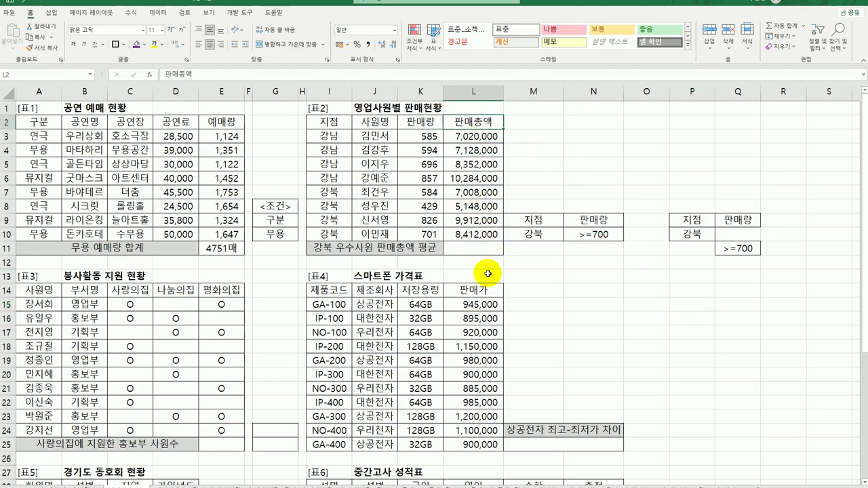
{"action": "left_click", "coordinate": [478, 248]}
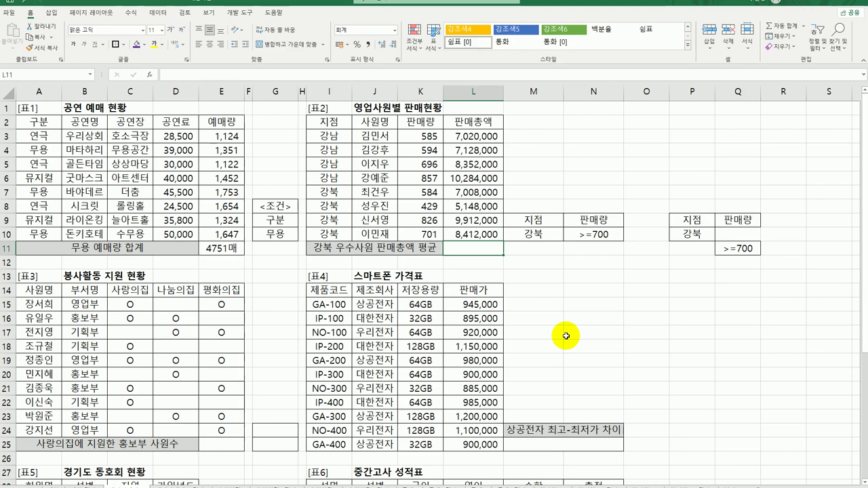
{"action": "type", "text": "="}
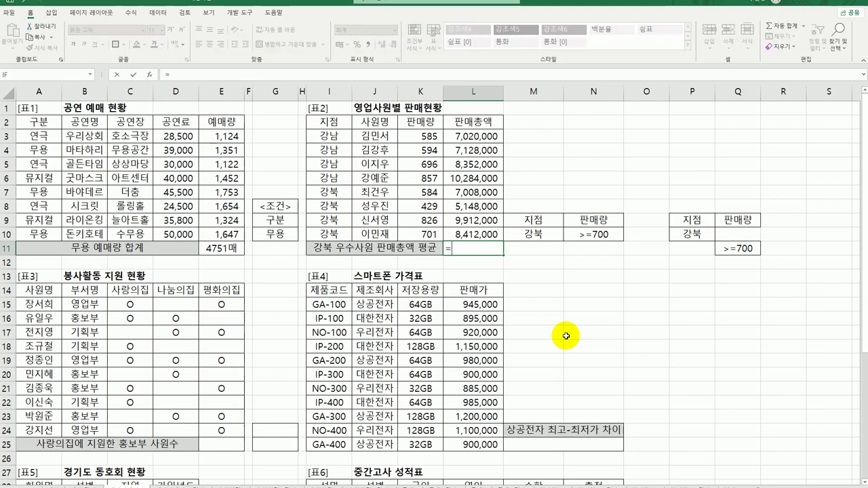
{"action": "type", "text": "ㅇ"}
{"action": "type", "text": "da"}
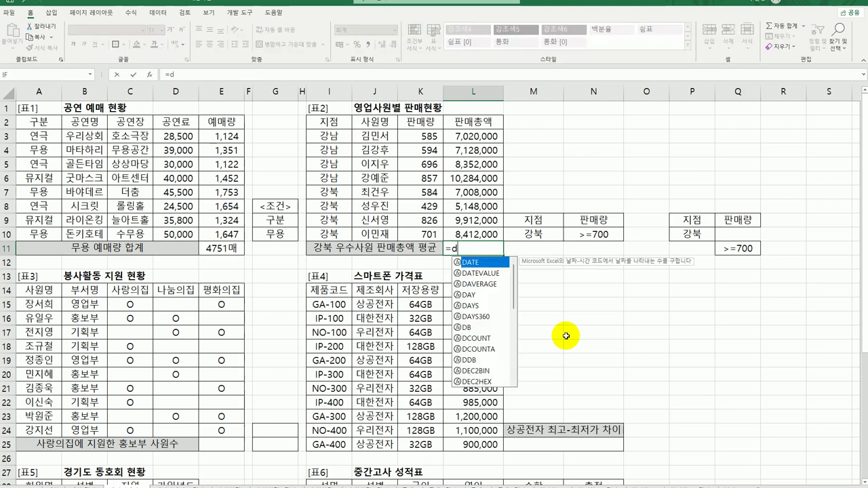
{"action": "left_click", "coordinate": [483, 284]}
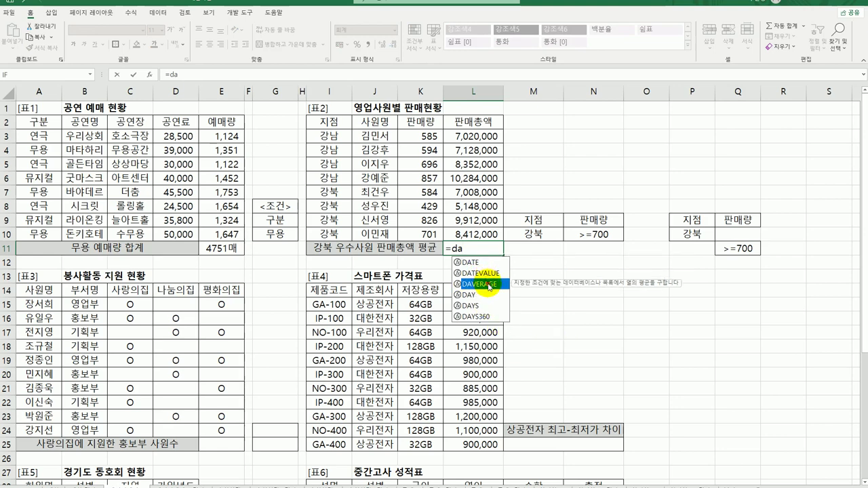
{"action": "double_click", "coordinate": [486, 284]}
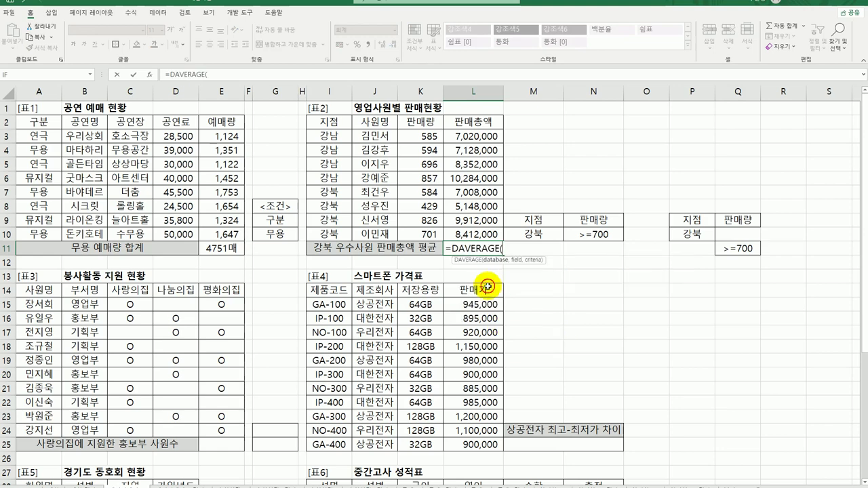
{"action": "left_click", "coordinate": [150, 75]}
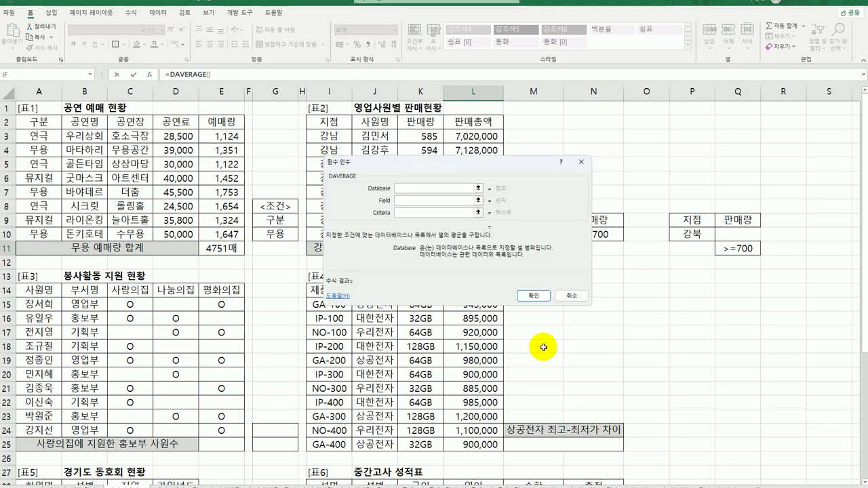
- Set the DAVERAGE Database argument to I2:L10 and the Field argument to 4
{"action": "left_click_drag", "start_coordinate": [504, 166], "coordinate": [607, 303]}
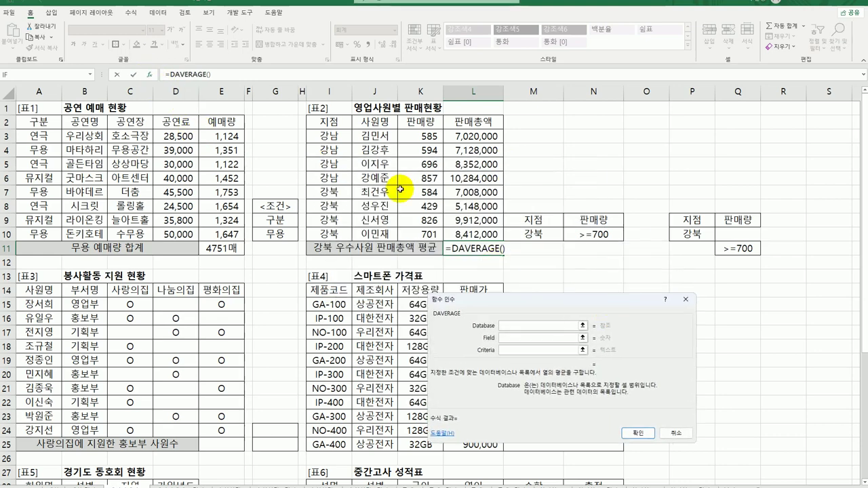
{"action": "left_click_drag", "start_coordinate": [339, 120], "coordinate": [475, 235]}
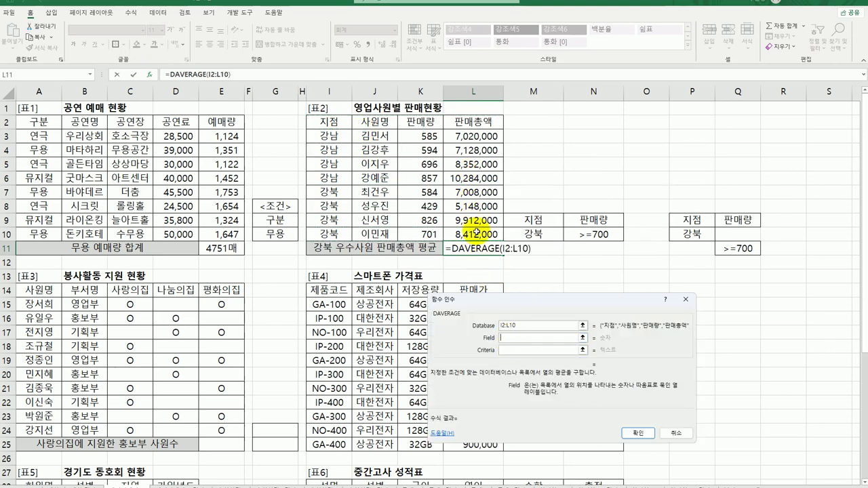
{"action": "left_click", "coordinate": [471, 122]}
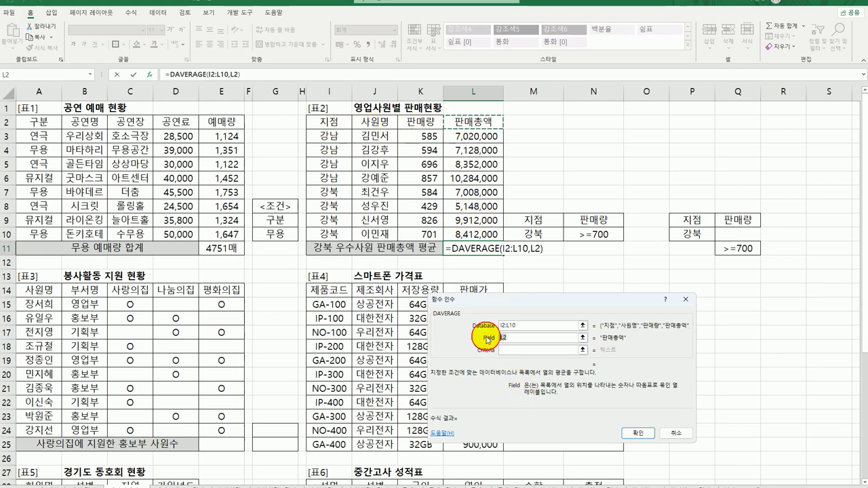
{"action": "key", "text": "BackSpace"}
{"action": "key", "text": "BackSpace"}
{"action": "type", "text": "4"}
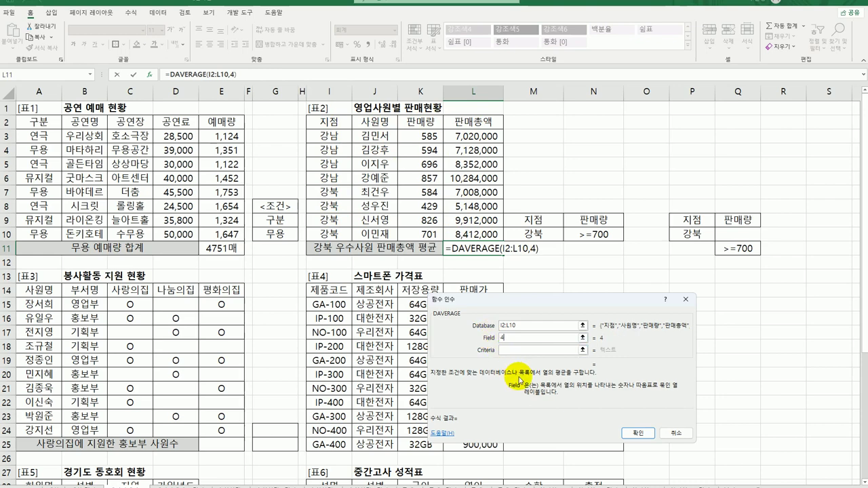
- Set the DAVERAGE Criteria argument to M9:N10 and complete the formula
{"action": "left_click", "coordinate": [521, 350]}
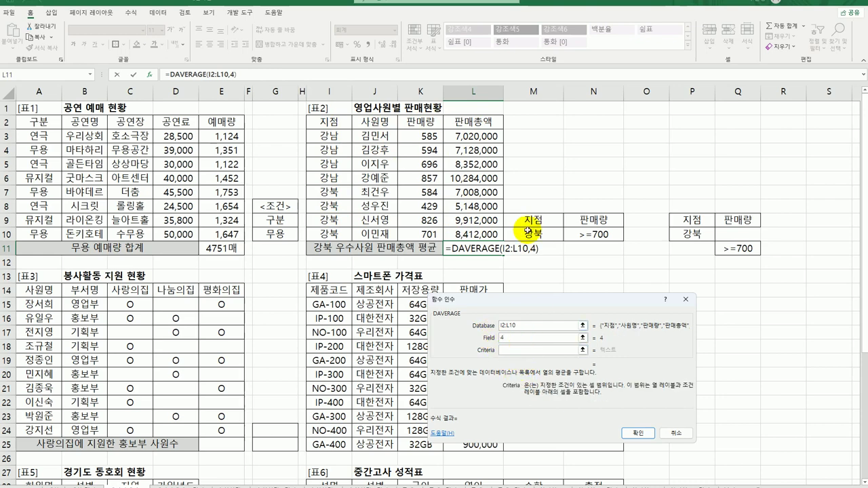
{"action": "left_click_drag", "start_coordinate": [531, 219], "coordinate": [596, 234]}
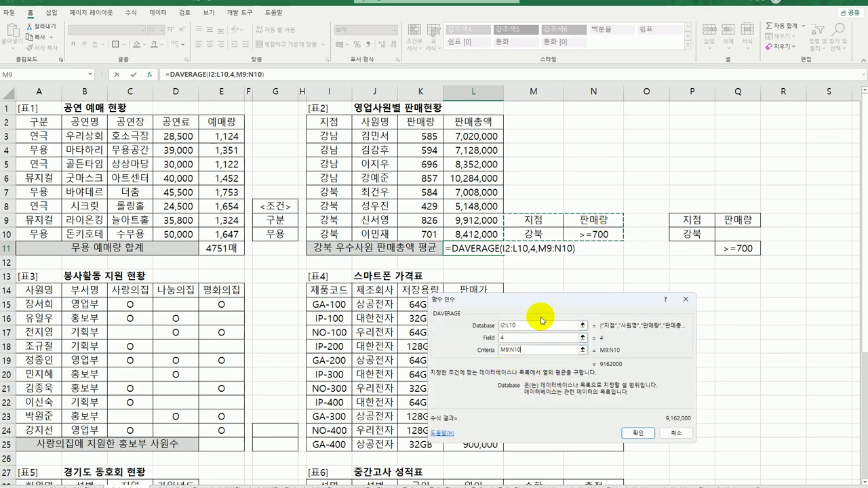
{"action": "left_click_drag", "start_coordinate": [542, 300], "coordinate": [559, 266]}
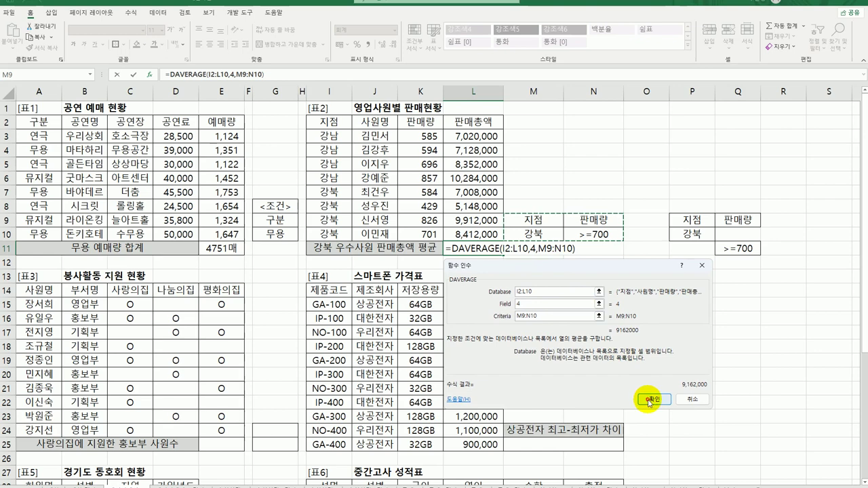
{"action": "left_click", "coordinate": [649, 400]}
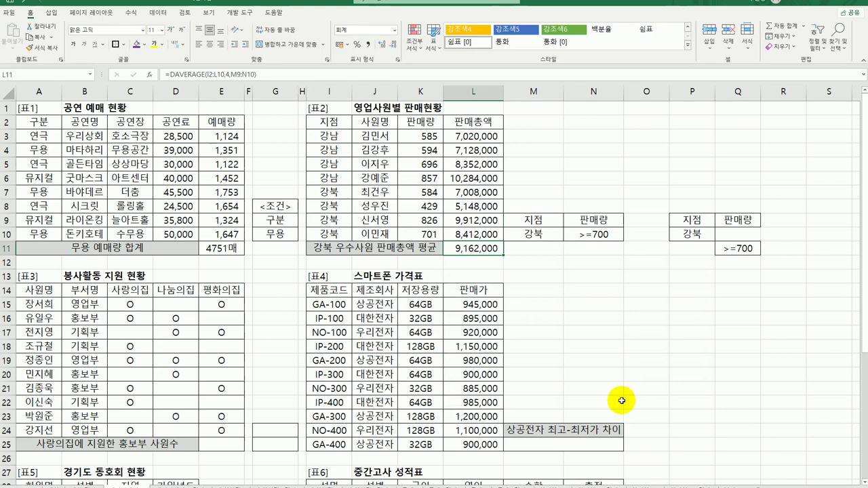
- Copy the 부서명 header and a 홍보부 entry from 표3 (B14 and B16) into G24:G25 as the condition range
{"action": "scroll", "coordinate": [356, 375], "scroll_direction": "down", "scroll_amount": 1}
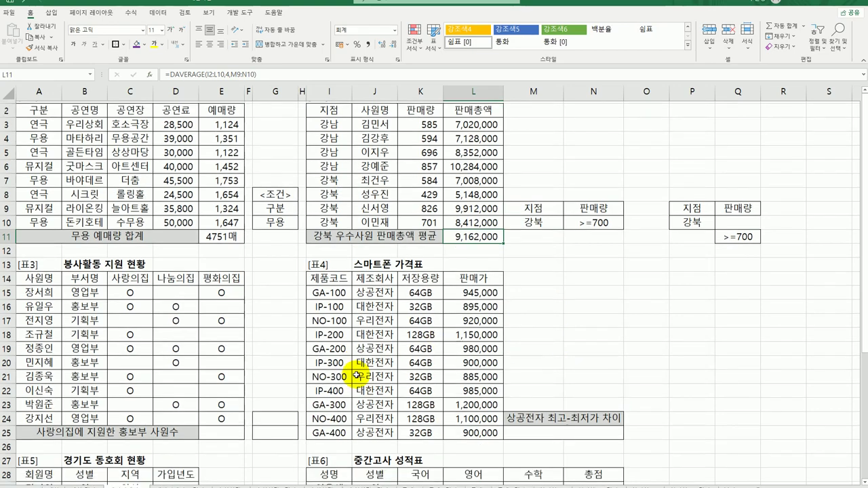
{"action": "scroll", "coordinate": [356, 375], "scroll_direction": "down", "scroll_amount": 3}
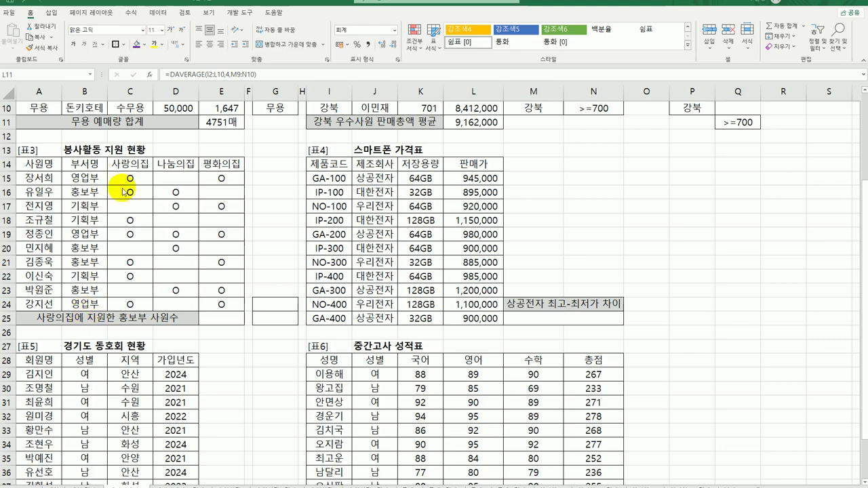
{"action": "left_click", "coordinate": [128, 165]}
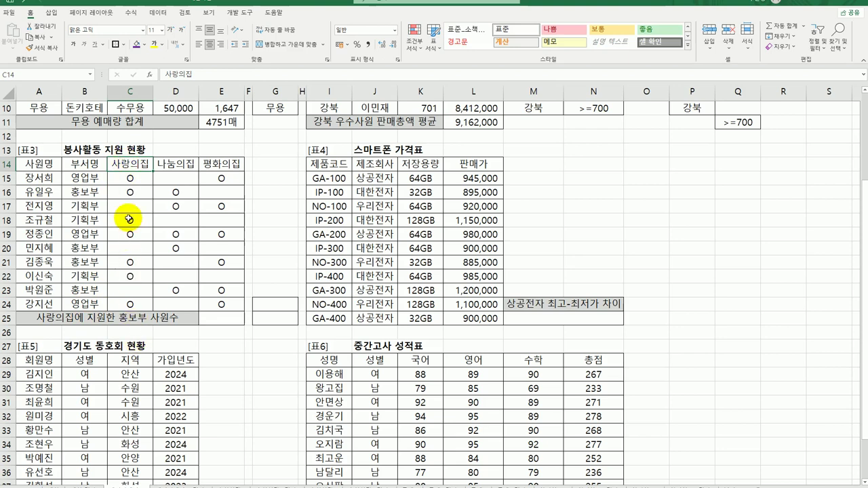
{"action": "left_click", "coordinate": [93, 192]}
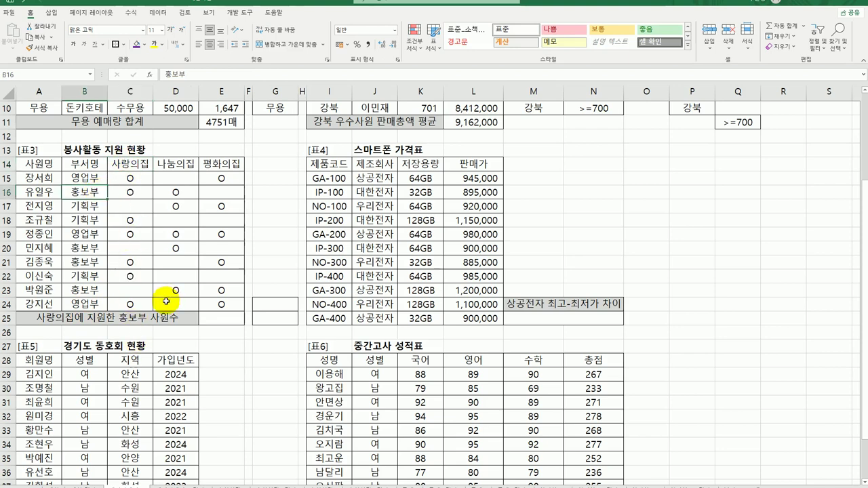
{"action": "left_click", "coordinate": [218, 319]}
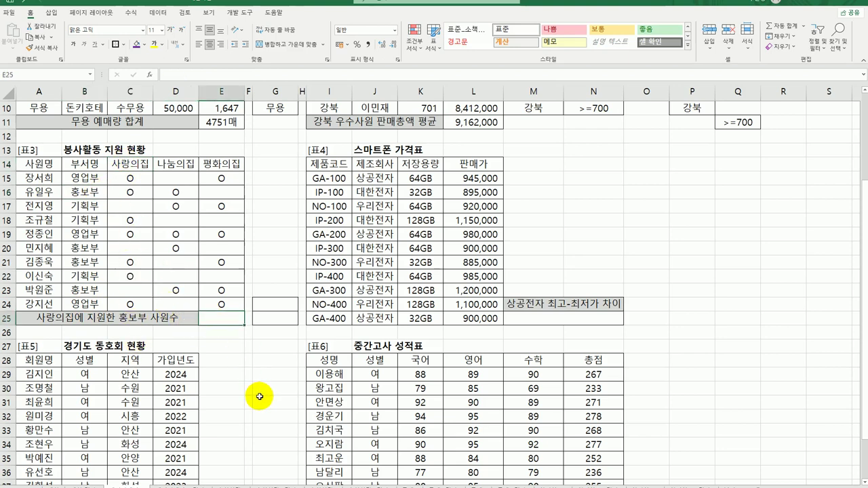
{"action": "left_click", "coordinate": [123, 165]}
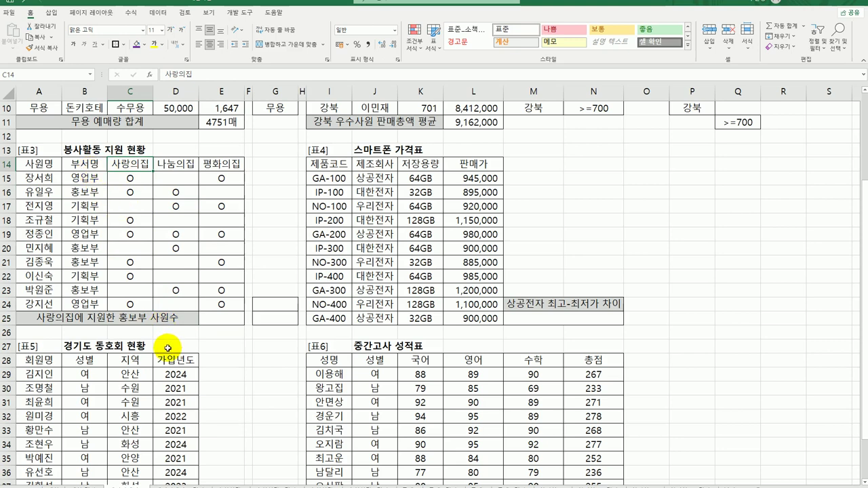
{"action": "left_click", "coordinate": [82, 162]}
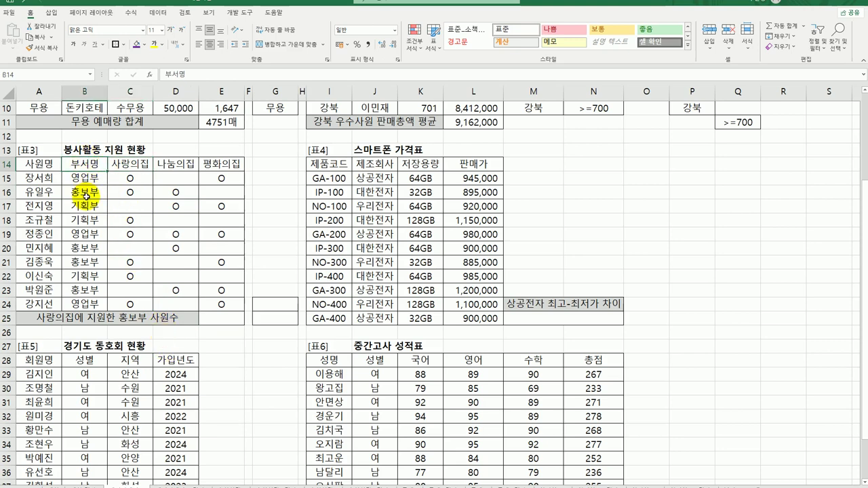
{"action": "left_click", "coordinate": [86, 193], "text": "ctrl"}
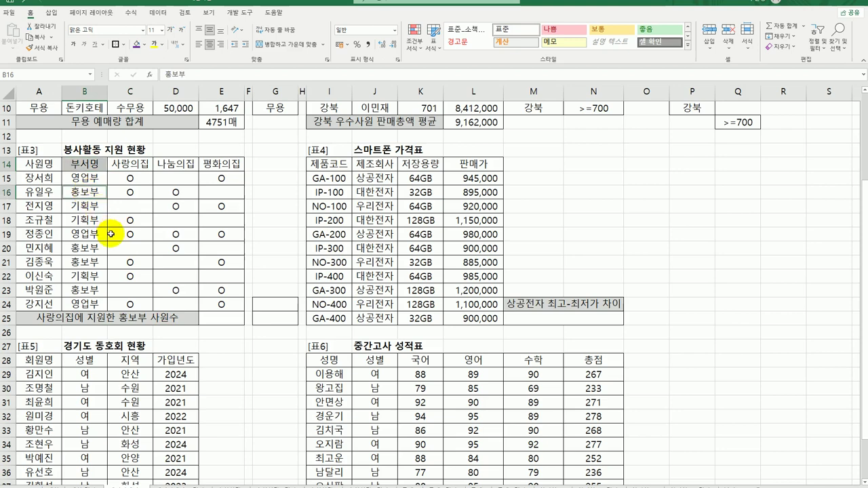
{"action": "key", "text": "ctrl+c"}
{"action": "left_click", "coordinate": [285, 305]}
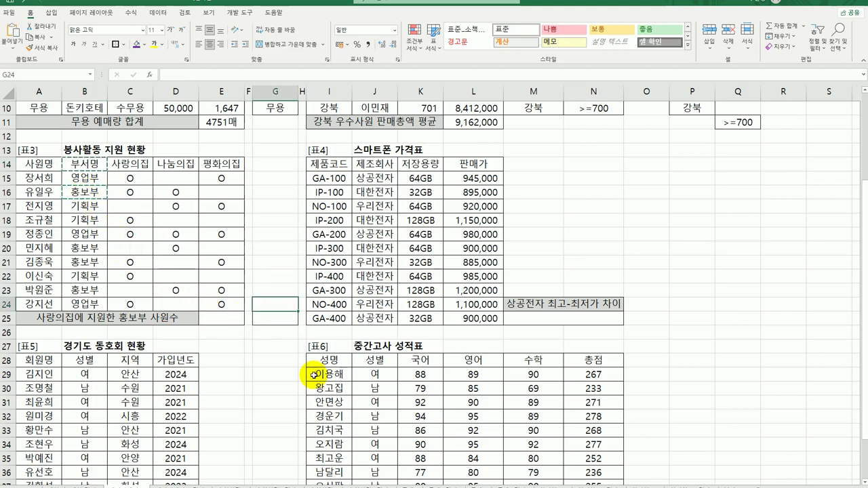
{"action": "key", "text": "ctrl+v"}
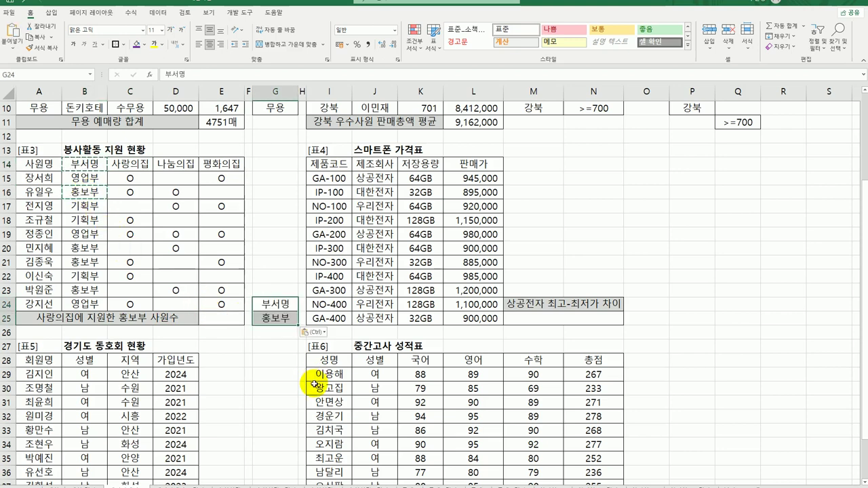
- Start a DCOUNTA formula in E25 for the number of 홍보부 staff who applied to 사랑의집 and open its function arguments
{"action": "left_click", "coordinate": [229, 318]}
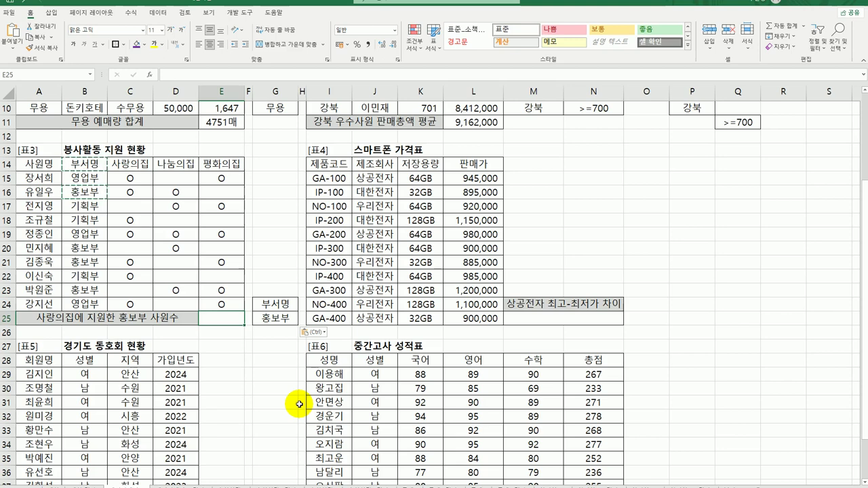
{"action": "left_click", "coordinate": [132, 163]}
{"action": "left_click", "coordinate": [129, 219]}
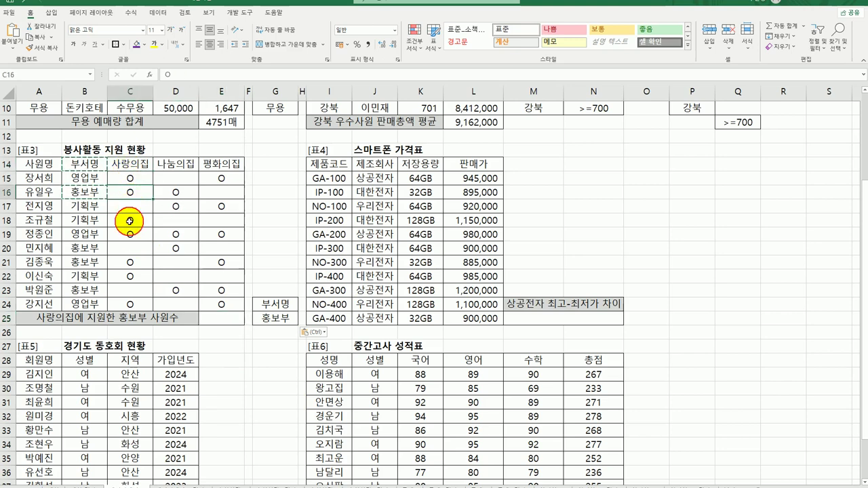
{"action": "left_click", "coordinate": [221, 317]}
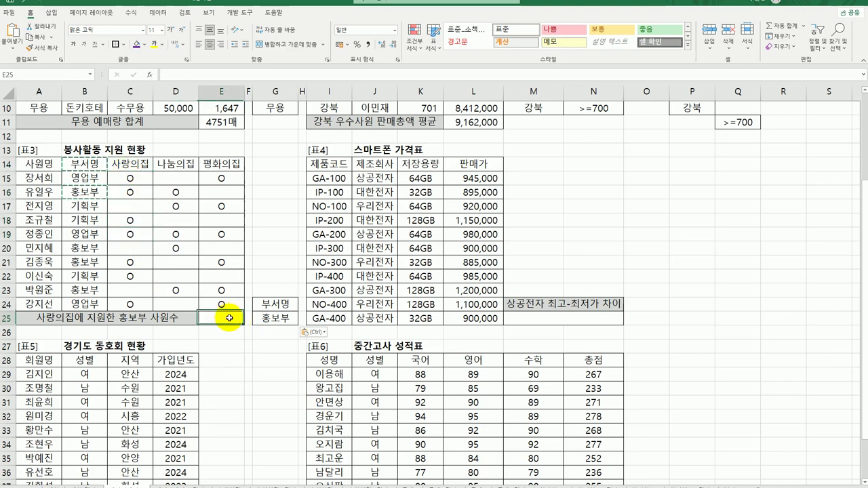
{"action": "type", "text": "=d"}
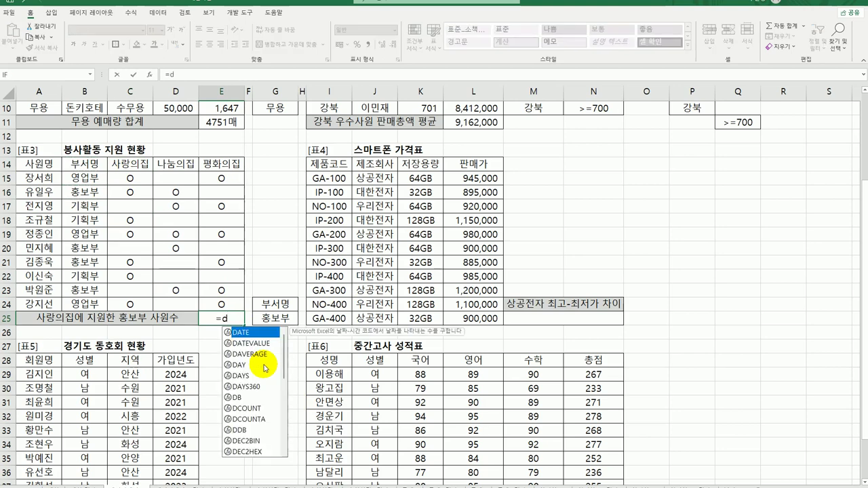
{"action": "type", "text": "c"}
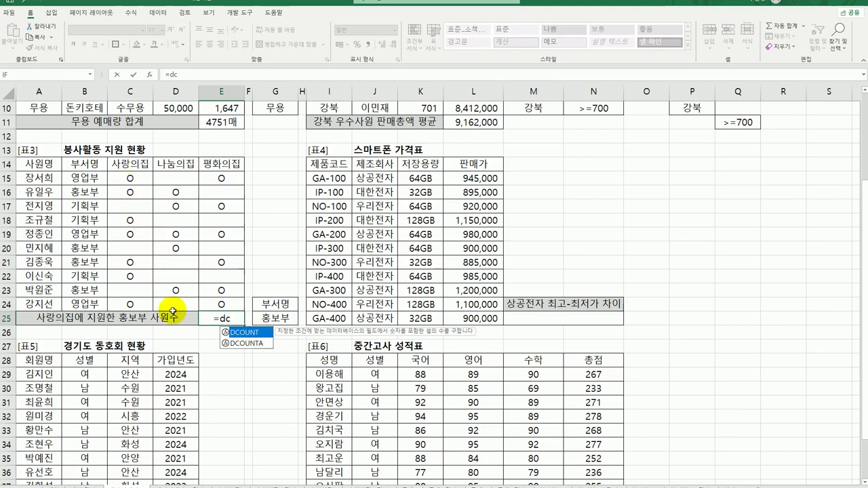
{"action": "left_click", "coordinate": [247, 344]}
{"action": "double_click", "coordinate": [247, 343]}
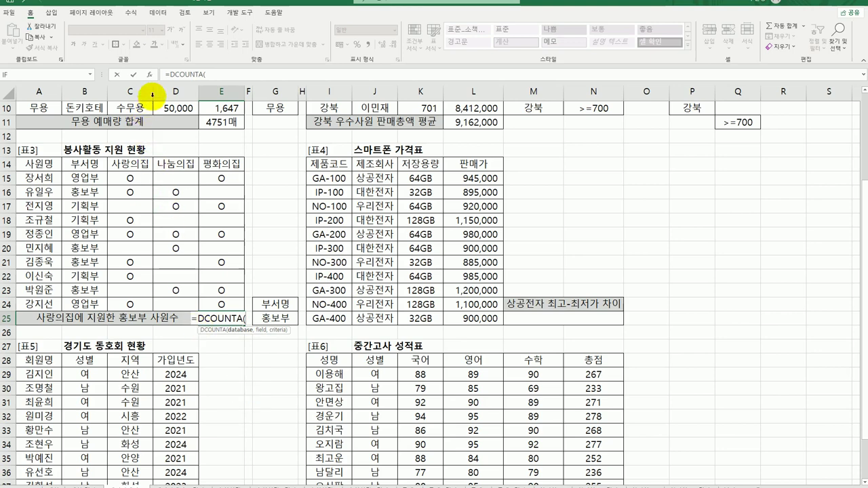
{"action": "left_click", "coordinate": [150, 74]}
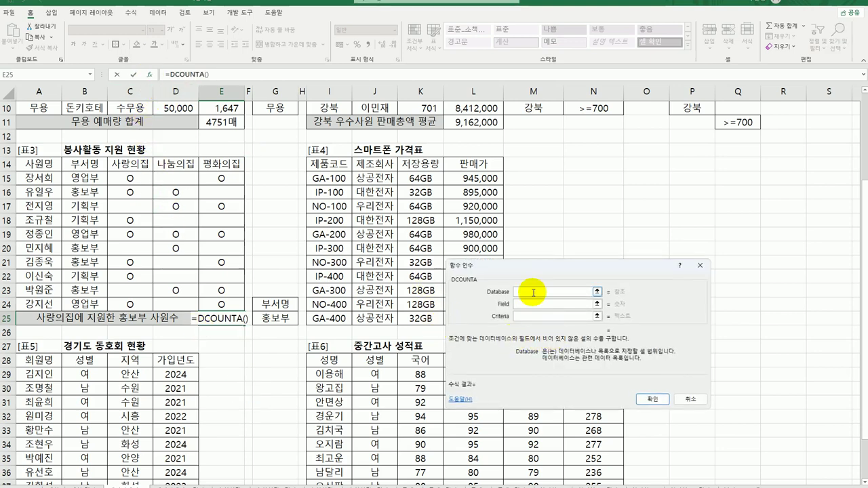
- Set the DCOUNTA Database argument to A14:E24 and the Field argument to 3
{"action": "left_click_drag", "start_coordinate": [42, 163], "coordinate": [222, 305]}
{"action": "left_click_drag", "start_coordinate": [496, 266], "coordinate": [435, 222]}
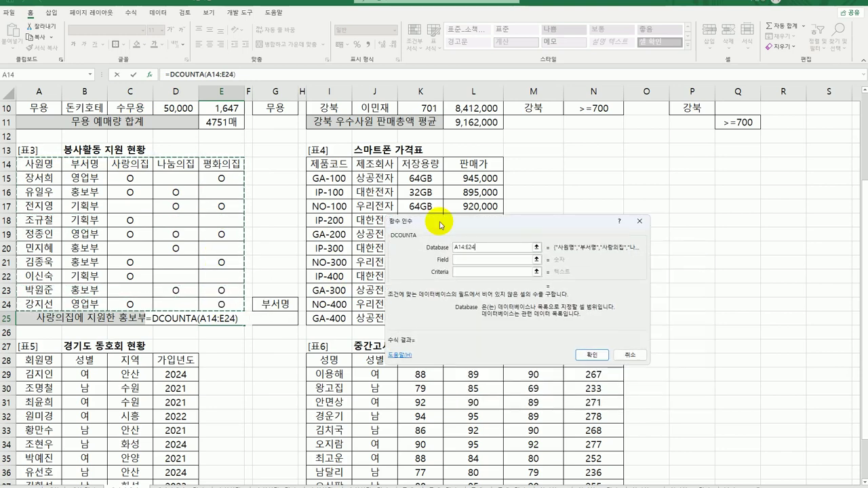
{"action": "left_click", "coordinate": [457, 260]}
{"action": "left_click", "coordinate": [131, 164]}
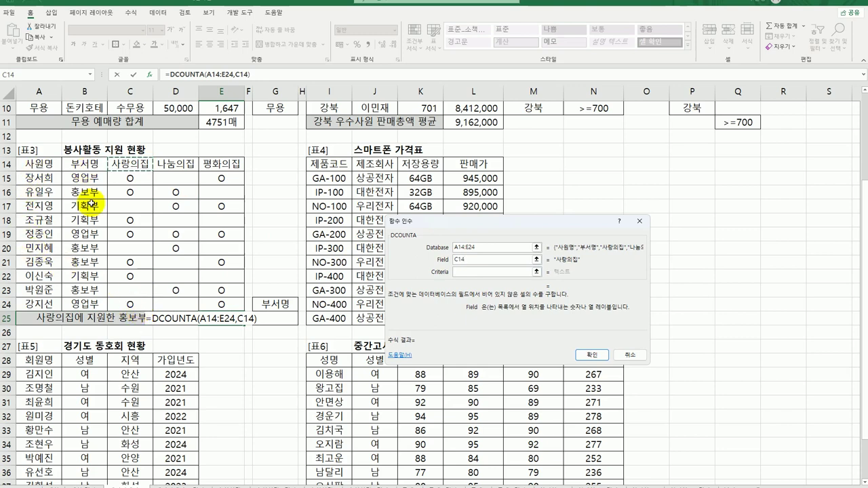
{"action": "key", "text": "BackSpace"}
{"action": "key", "text": "BackSpace"}
{"action": "key", "text": "BackSpace"}
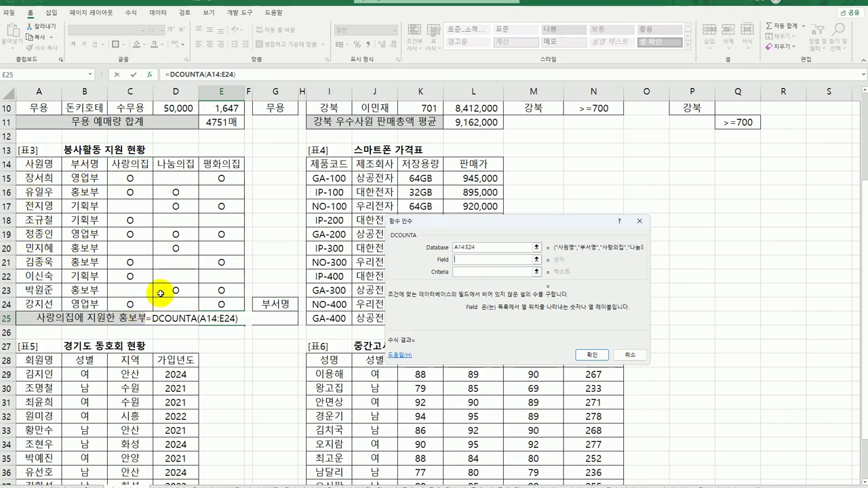
{"action": "type", "text": "3"}
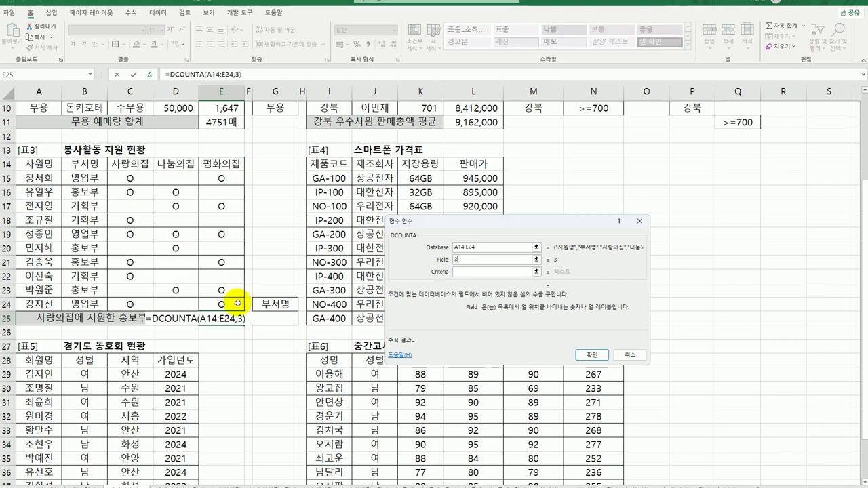
- Set the DCOUNTA Criteria argument to G24:G25 and complete the formula
{"action": "left_click", "coordinate": [466, 272]}
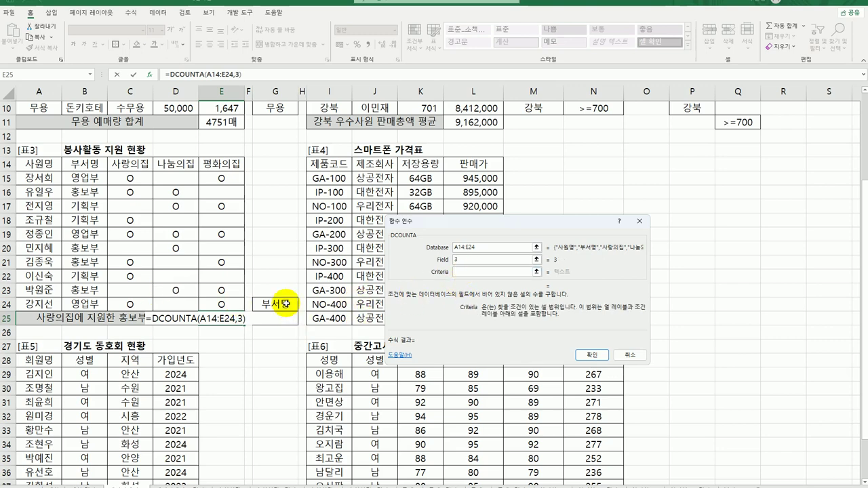
{"action": "left_click_drag", "start_coordinate": [287, 311], "coordinate": [287, 321]}
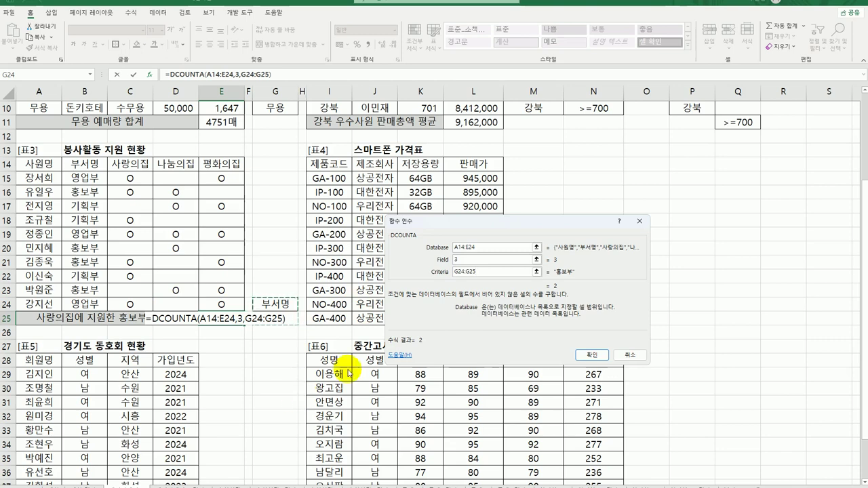
{"action": "left_click", "coordinate": [584, 357]}
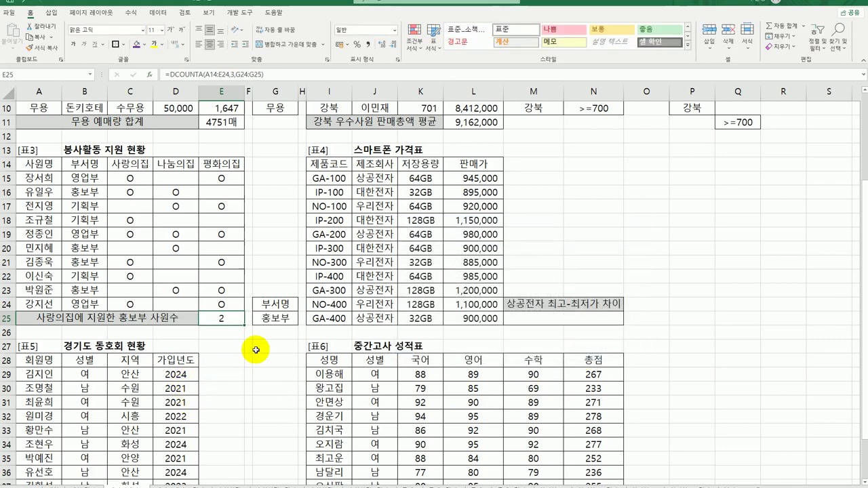
- Append &"명" to the DCOUNTA formula in E25 so the count carries the unit 명
{"action": "double_click", "coordinate": [229, 319]}
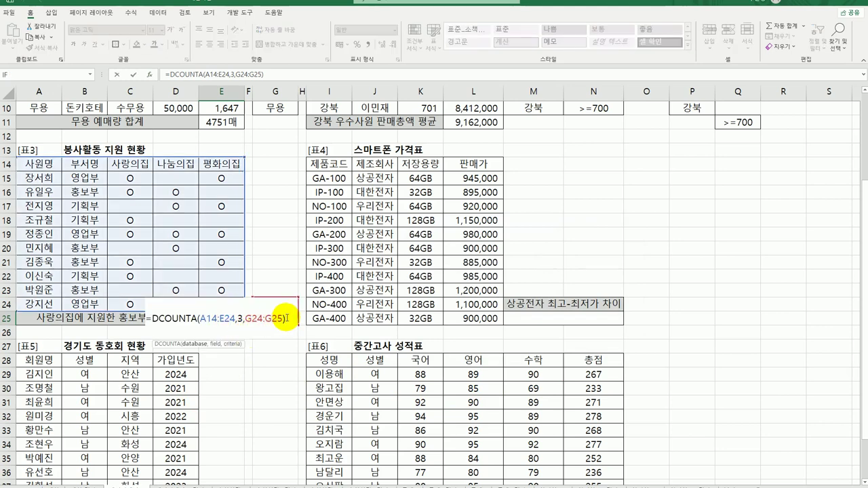
{"action": "left_click", "coordinate": [284, 318]}
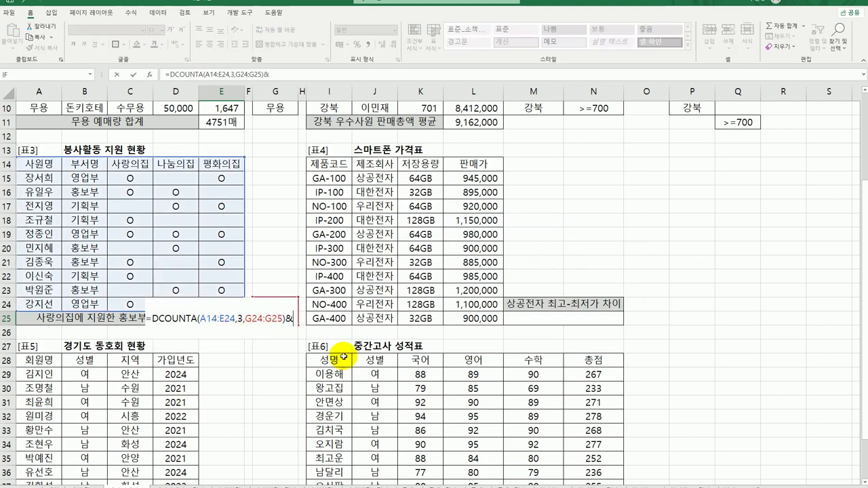
{"action": "type", "text": "&\"ㅁ"}
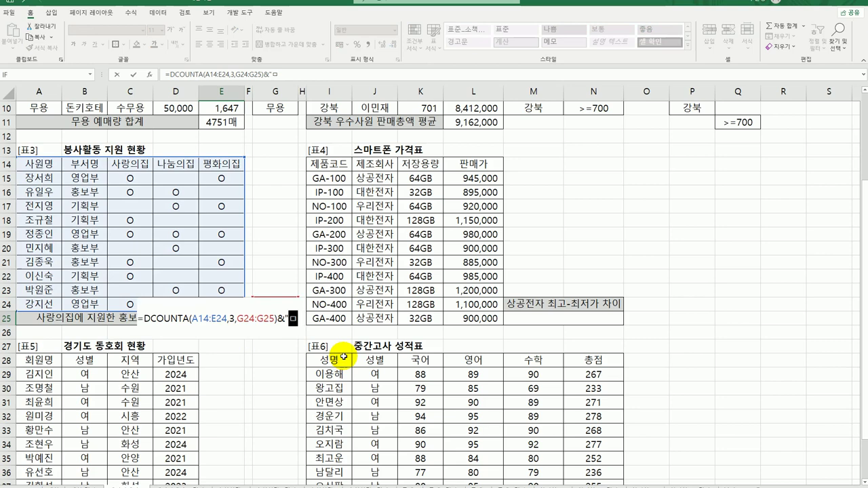
{"action": "type", "text": "ㅕㅇ"}
{"action": "key", "text": "Return"}
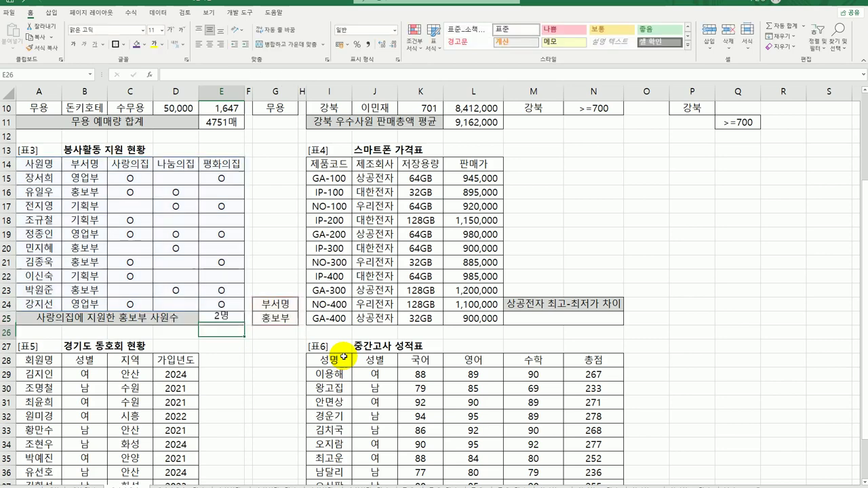
{"action": "left_click", "coordinate": [228, 319]}
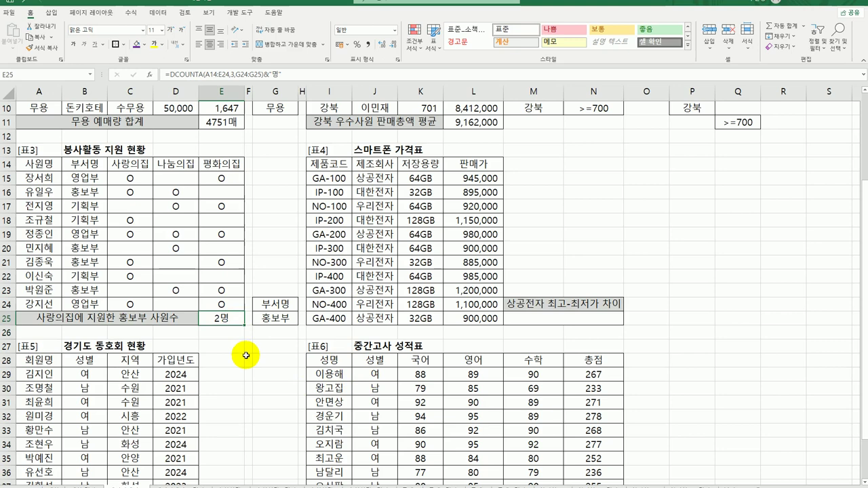
- Examine 표4's data range I14:L25 and its 제조회사 condition cells J14:J15, and select M25 for the 상공전자 price difference
{"action": "left_click", "coordinate": [520, 322]}
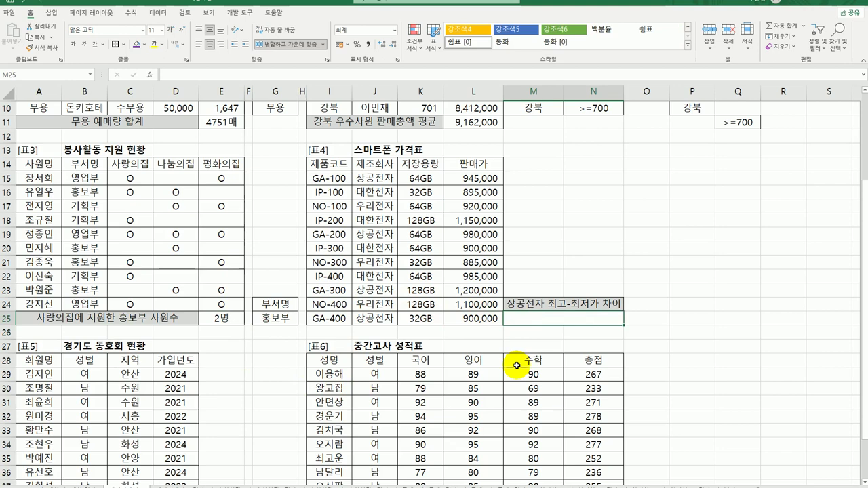
{"action": "left_click", "coordinate": [375, 177]}
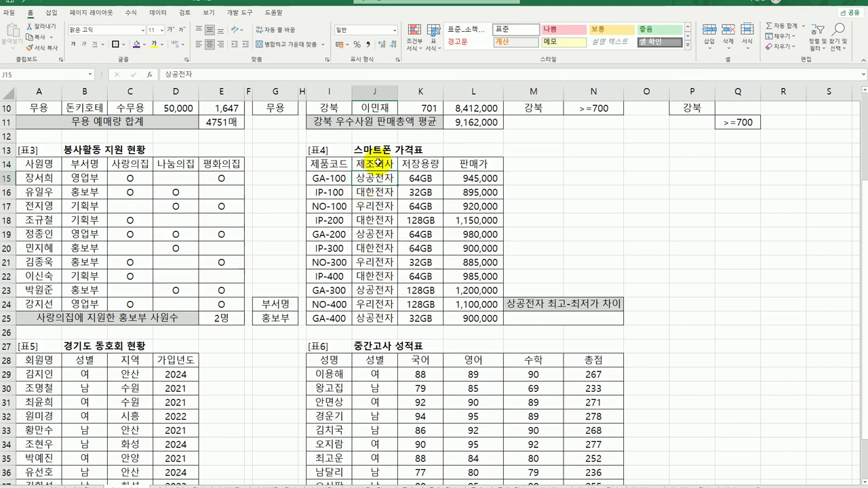
{"action": "left_click_drag", "start_coordinate": [380, 163], "coordinate": [379, 178]}
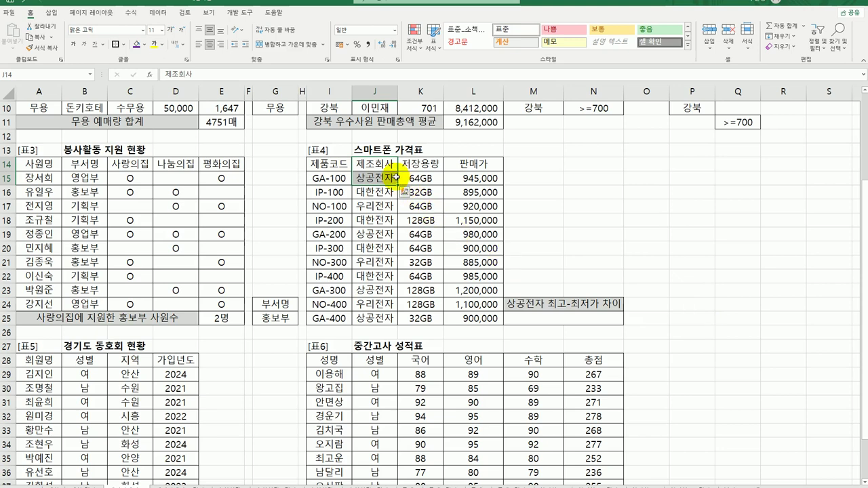
{"action": "left_click_drag", "start_coordinate": [339, 164], "coordinate": [494, 317]}
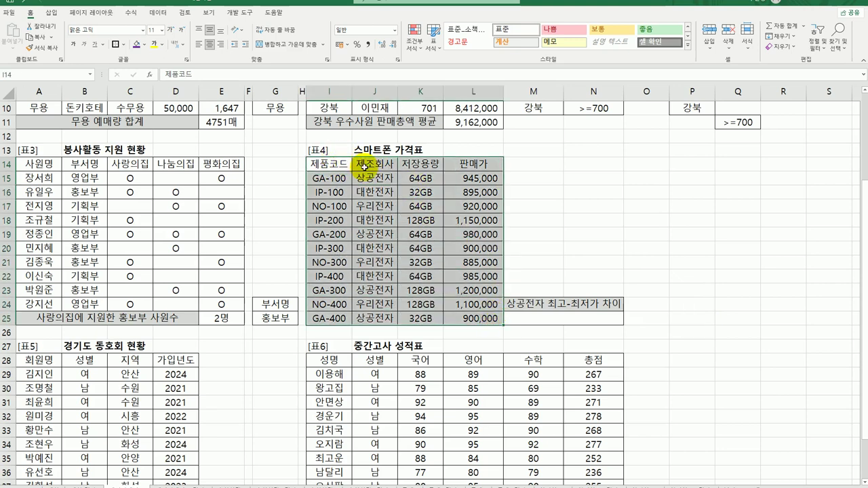
{"action": "left_click_drag", "start_coordinate": [366, 164], "coordinate": [367, 182]}
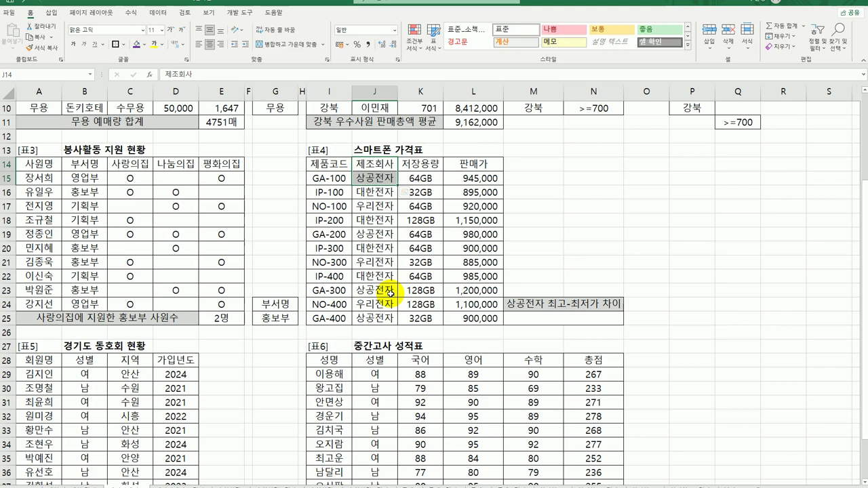
{"action": "left_click", "coordinate": [536, 302]}
{"action": "left_click", "coordinate": [535, 328]}
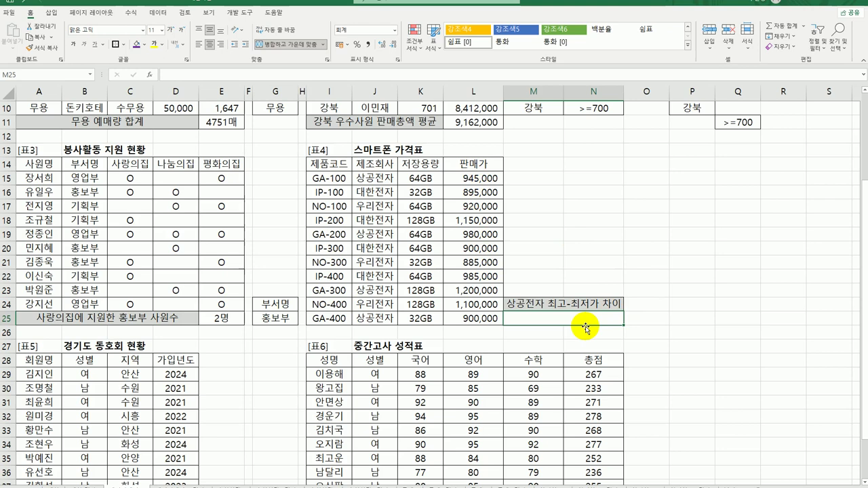
- Start a DMAX formula in M25 and set its Database argument to the 표4 range I14:L25
{"action": "type", "text": "="}
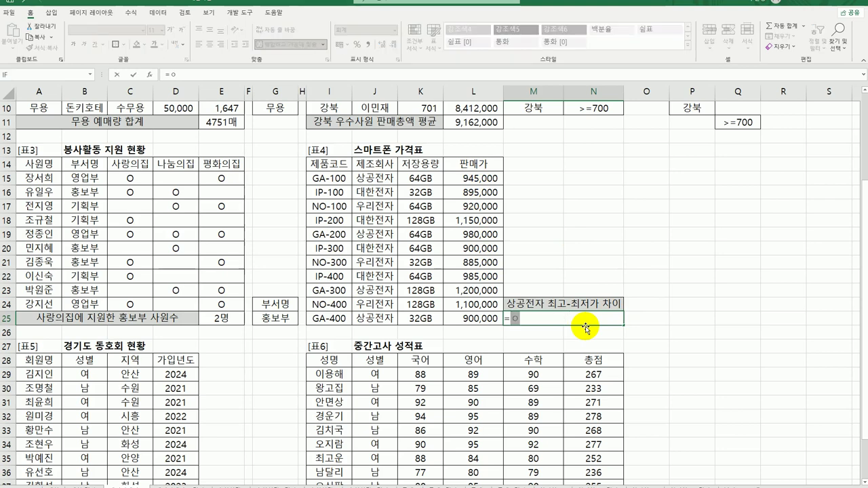
{"action": "type", "text": "dm"}
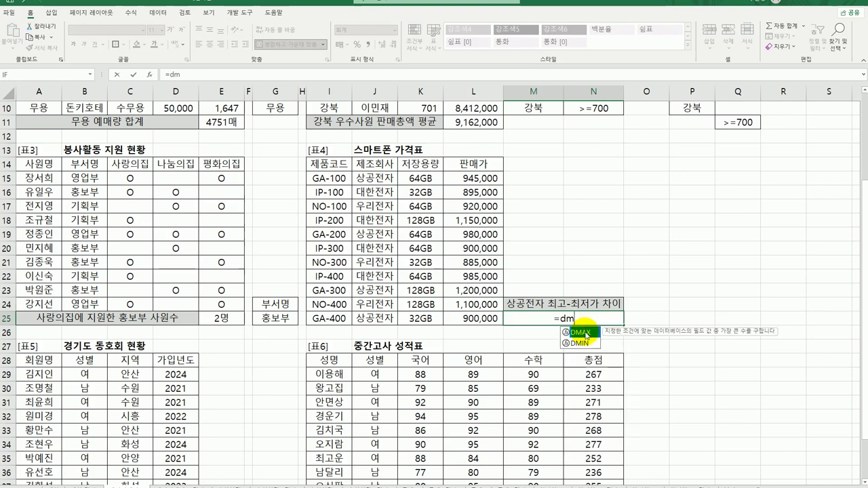
{"action": "double_click", "coordinate": [582, 332]}
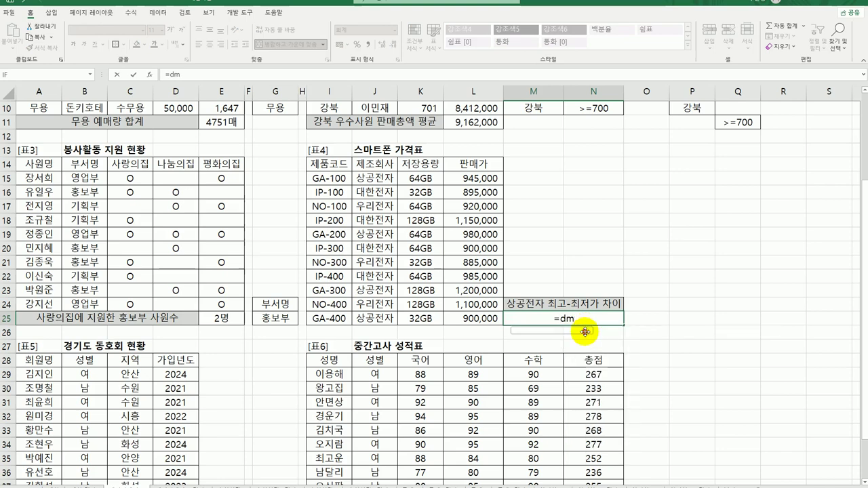
{"action": "left_click", "coordinate": [149, 75]}
{"action": "left_click_drag", "start_coordinate": [463, 225], "coordinate": [147, 315]}
{"action": "left_click_drag", "start_coordinate": [337, 166], "coordinate": [466, 324]}
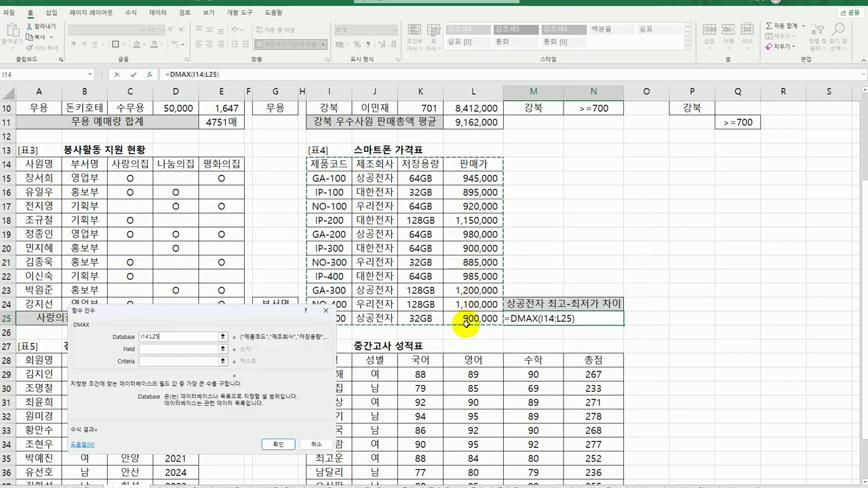
- Set the DMAX Field argument to 4 and the Criteria argument to J14:J15, and complete the formula
{"action": "left_click", "coordinate": [154, 349]}
{"action": "left_click", "coordinate": [467, 163]}
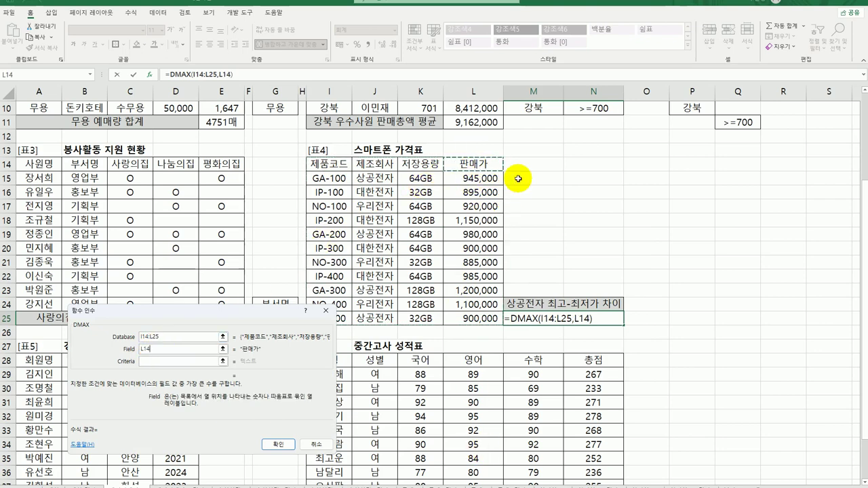
{"action": "key", "text": "BackSpace"}
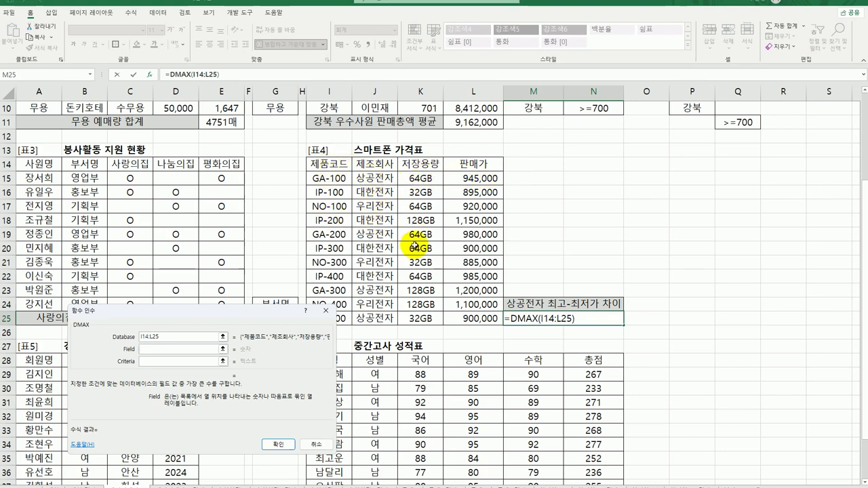
{"action": "type", "text": "4"}
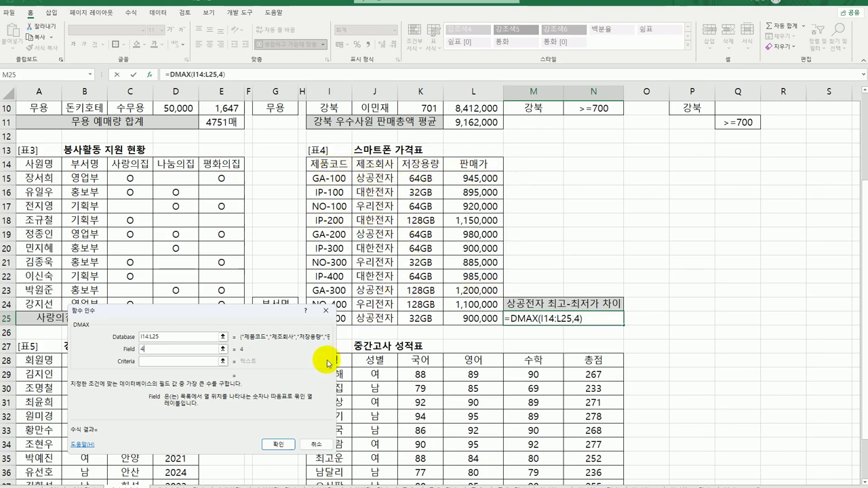
{"action": "left_click", "coordinate": [174, 363]}
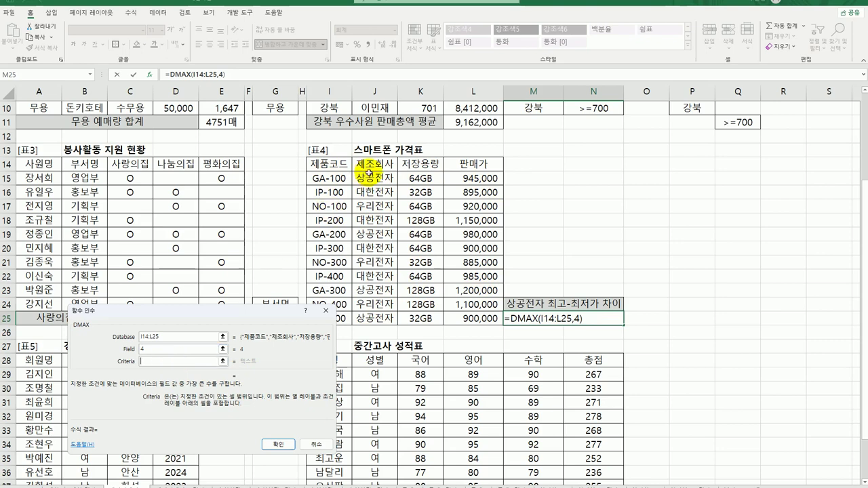
{"action": "left_click_drag", "start_coordinate": [384, 165], "coordinate": [384, 181]}
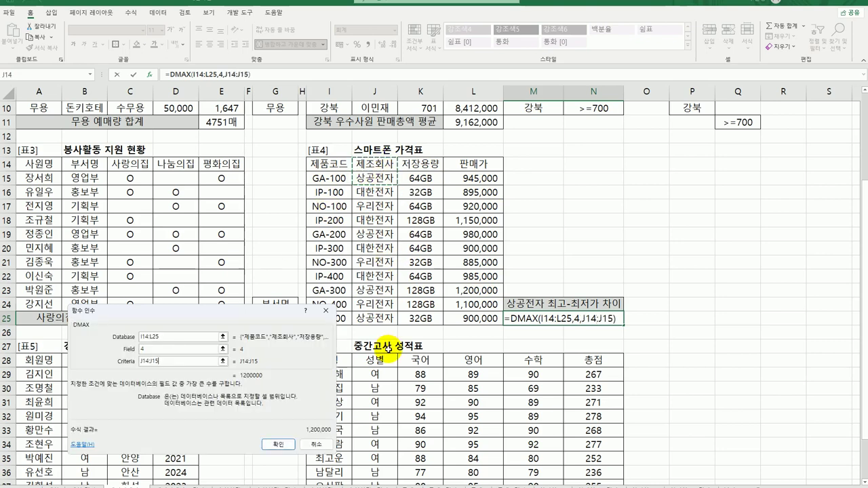
{"action": "left_click", "coordinate": [265, 443]}
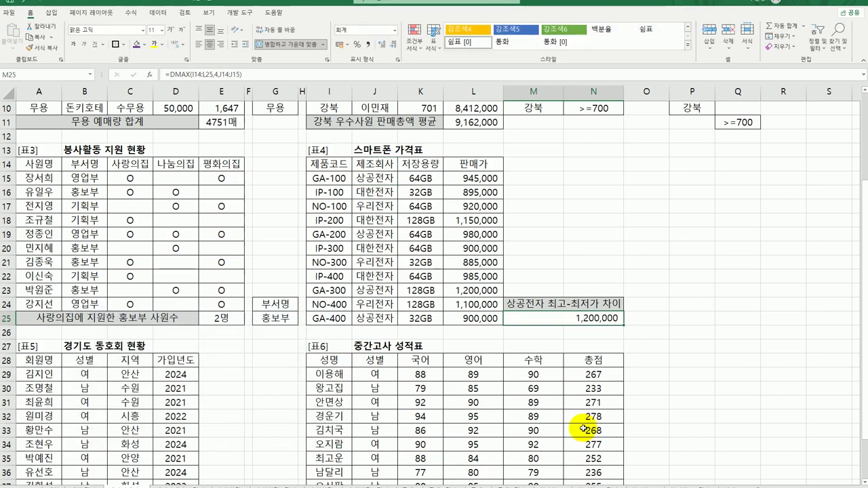
- Extend the M25 formula by subtracting a DMIN function with its Database argument set to I14:L25
{"action": "double_click", "coordinate": [600, 317]}
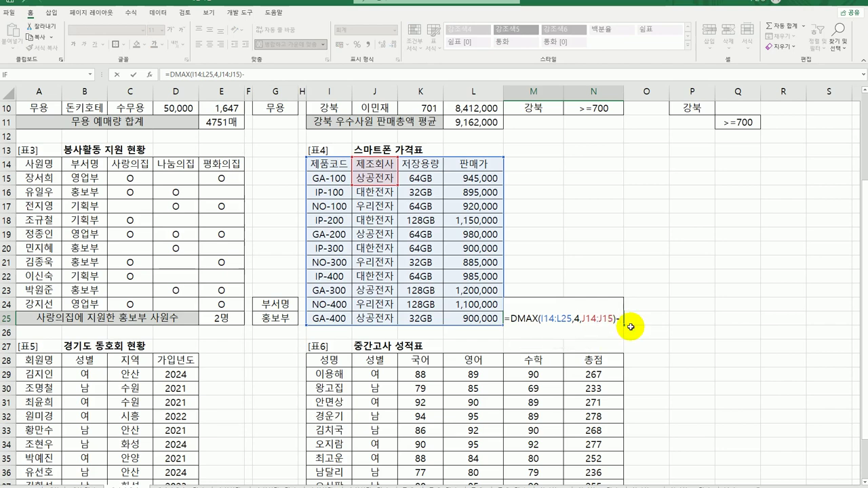
{"action": "type", "text": "-dmi"}
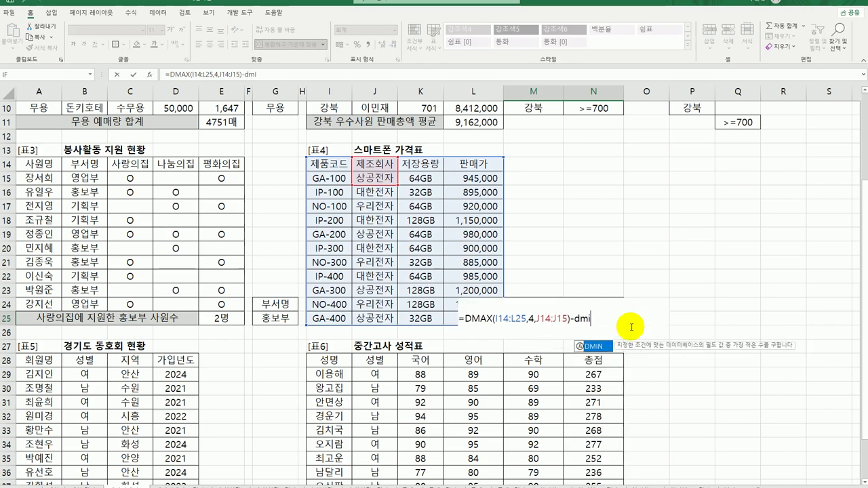
{"action": "double_click", "coordinate": [600, 346]}
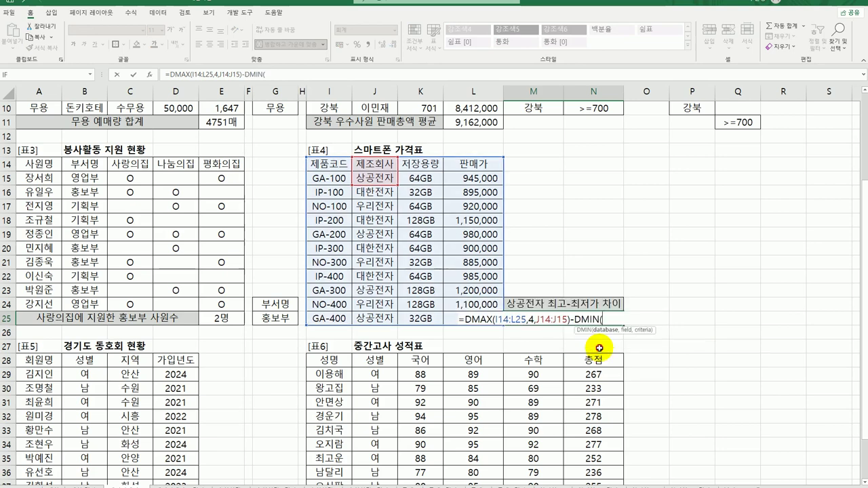
{"action": "left_click", "coordinate": [149, 75]}
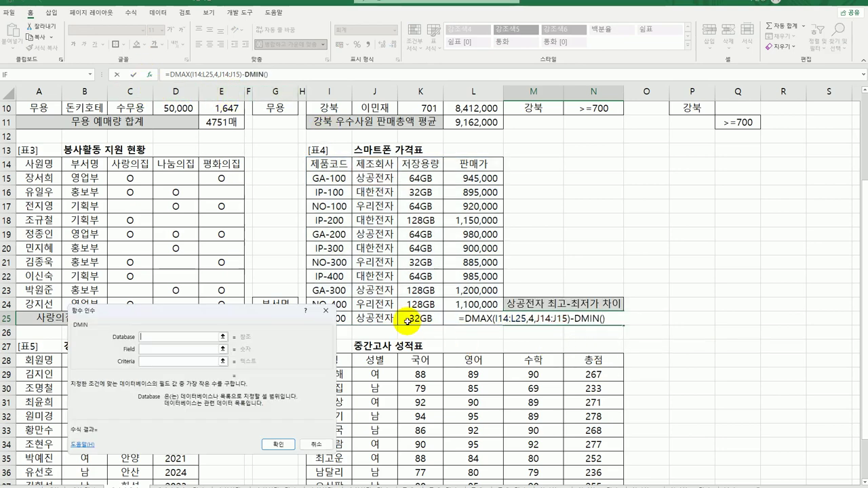
{"action": "left_click_drag", "start_coordinate": [347, 165], "coordinate": [468, 319]}
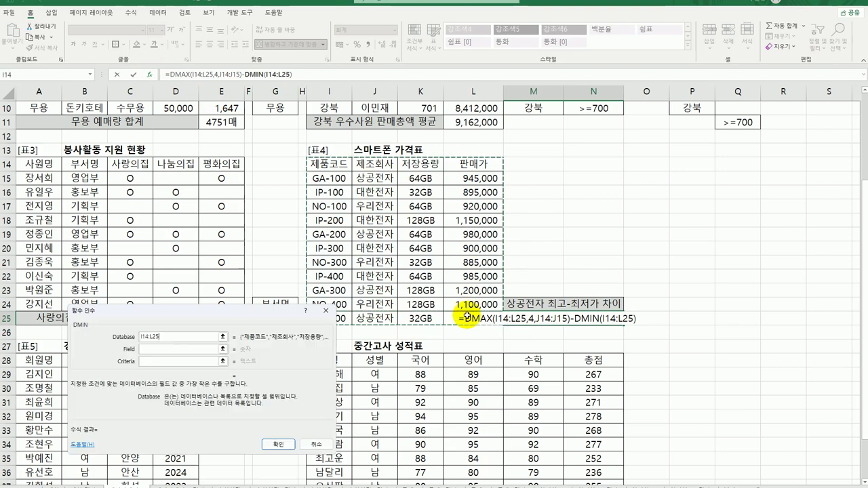
- Set the DMIN Field argument to L14 and the Criteria argument to J14:J15, and complete the formula
{"action": "left_click", "coordinate": [161, 349]}
{"action": "left_click", "coordinate": [472, 163]}
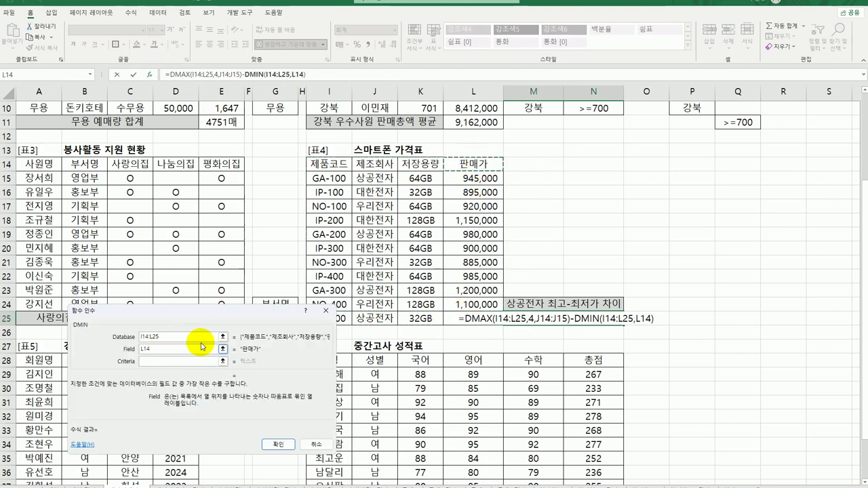
{"action": "left_click", "coordinate": [165, 359]}
{"action": "left_click_drag", "start_coordinate": [379, 161], "coordinate": [377, 179]}
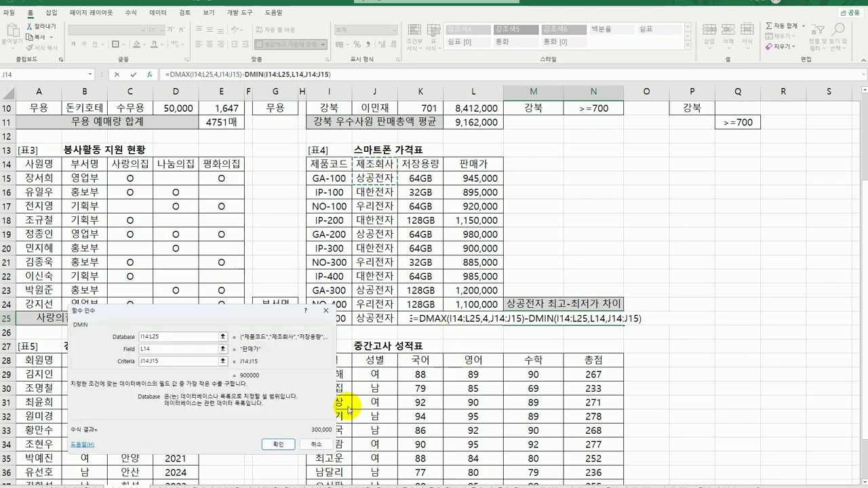
{"action": "left_click", "coordinate": [277, 445]}
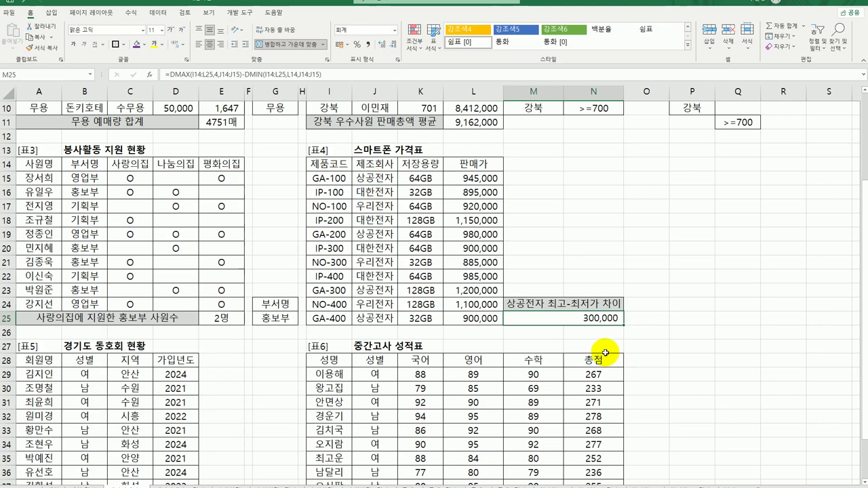
- Examine 표5's 지역 condition cells C28:C29 and its 가입년도 values D29:D38, and select D39 for the 안산 회원수
{"action": "scroll", "coordinate": [605, 352], "scroll_direction": "down", "scroll_amount": 1}
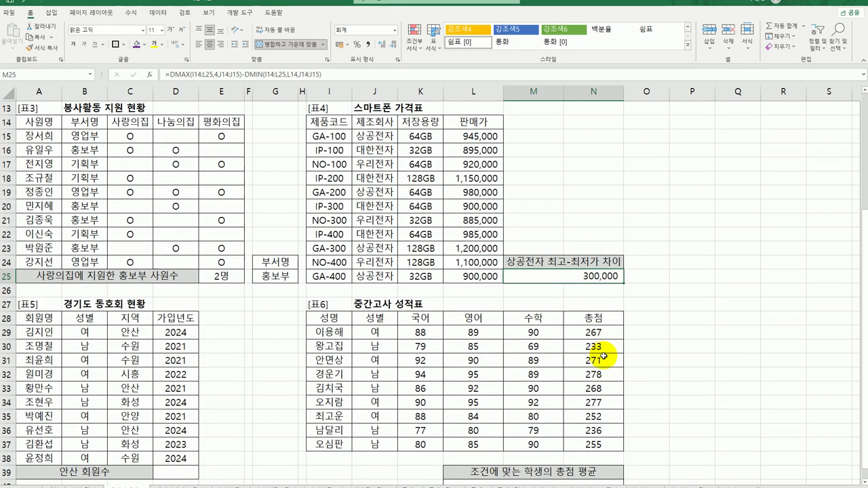
{"action": "scroll", "coordinate": [603, 355], "scroll_direction": "down", "scroll_amount": 1}
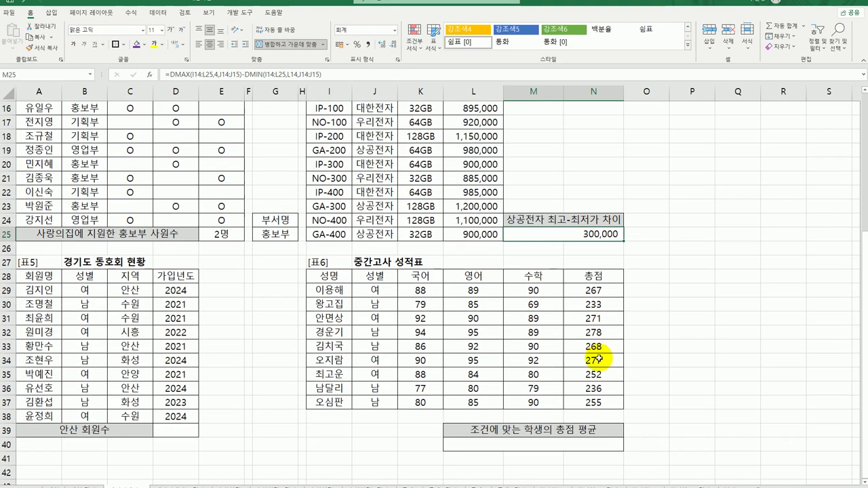
{"action": "left_click", "coordinate": [182, 432]}
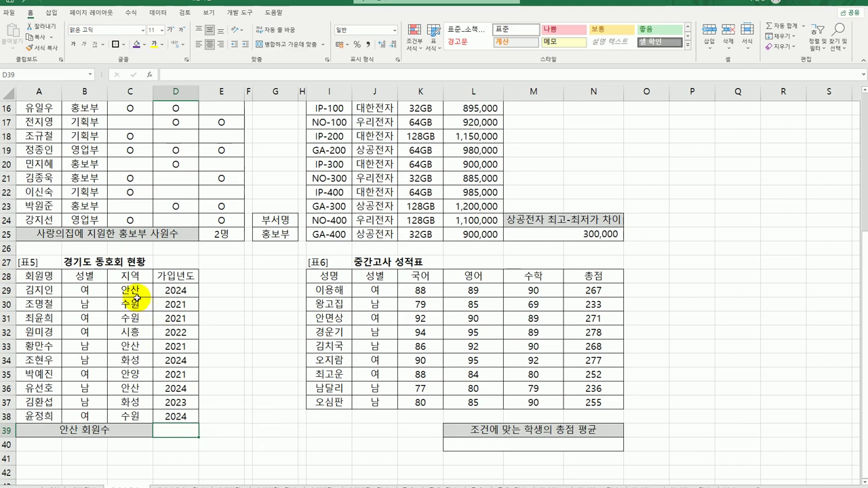
{"action": "left_click_drag", "start_coordinate": [129, 276], "coordinate": [129, 291]}
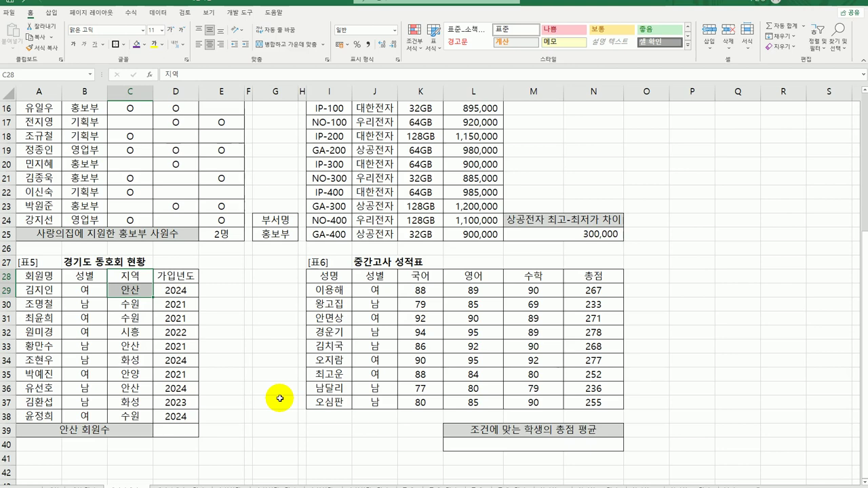
{"action": "left_click", "coordinate": [178, 430]}
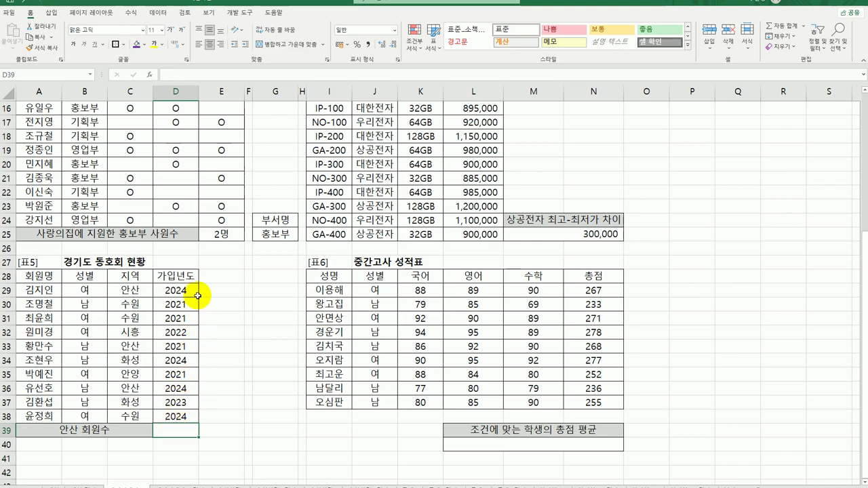
{"action": "left_click_drag", "start_coordinate": [182, 291], "coordinate": [183, 416]}
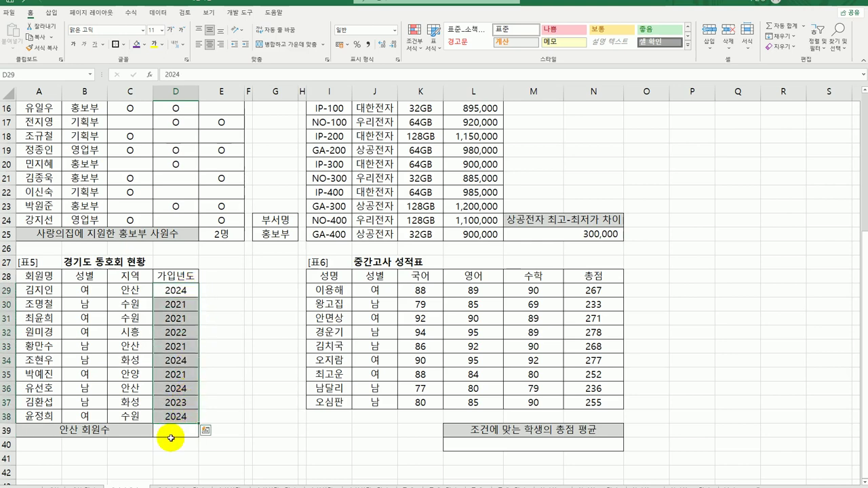
{"action": "left_click", "coordinate": [171, 433]}
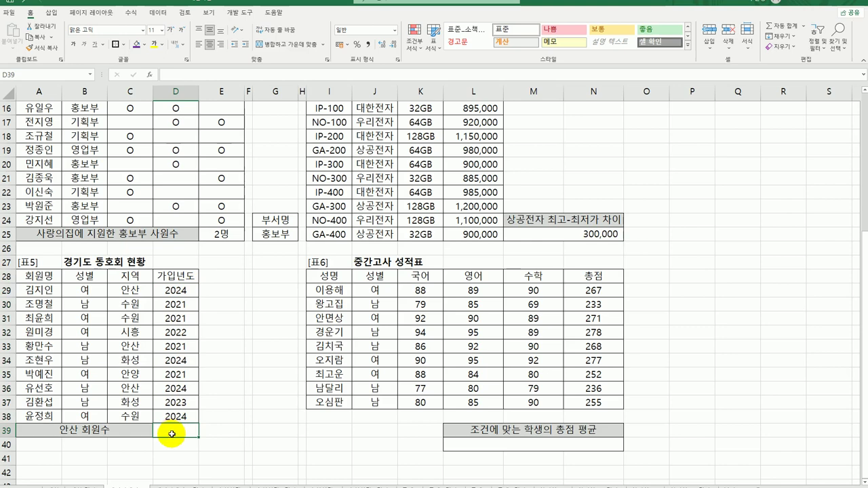
- Start a DCOUNT formula in D39 and set its Database argument to A28:D38
{"action": "type", "text": "=dc"}
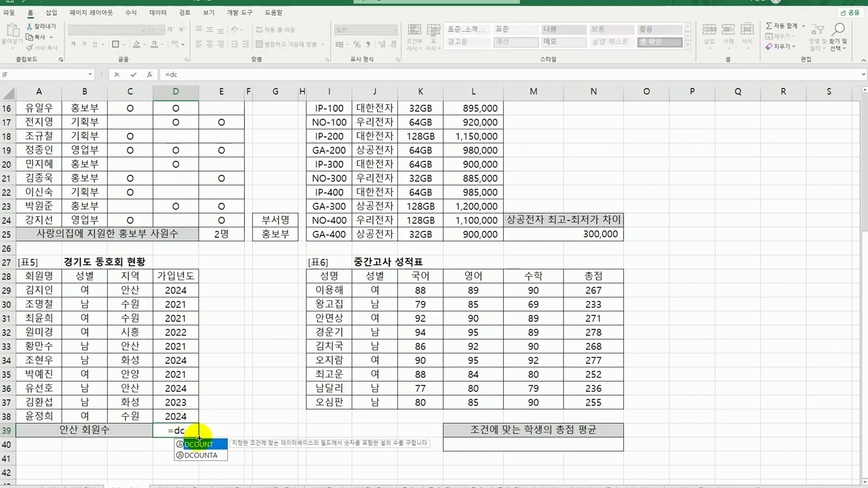
{"action": "double_click", "coordinate": [198, 444]}
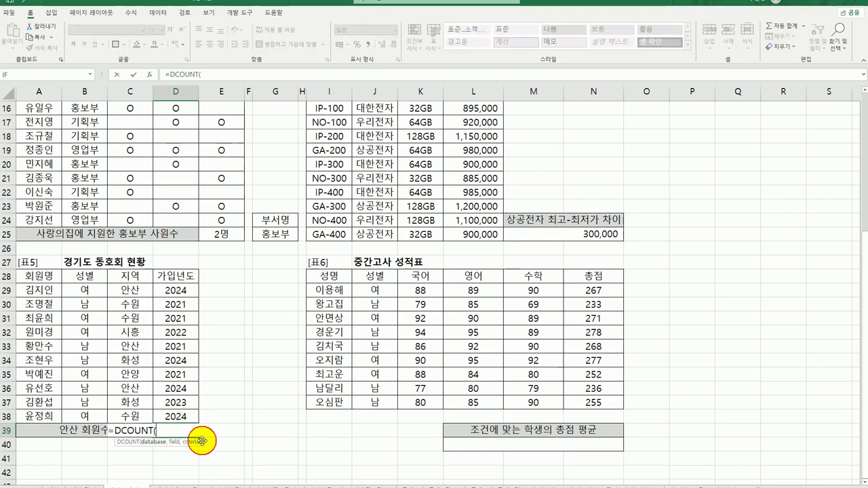
{"action": "left_click", "coordinate": [149, 74]}
{"action": "left_click_drag", "start_coordinate": [232, 319], "coordinate": [420, 237]}
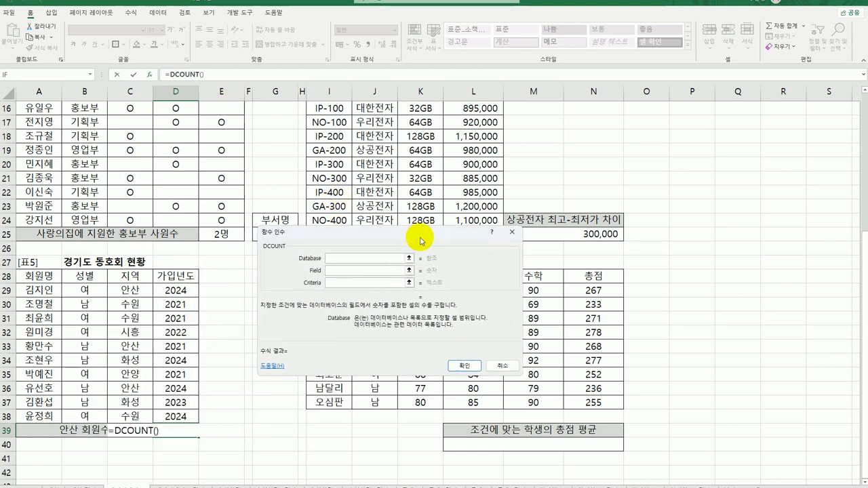
{"action": "left_click_drag", "start_coordinate": [37, 275], "coordinate": [179, 417]}
- Set the DCOUNT Field argument to D28 and the Criteria argument to C28:C29, and complete the formula
{"action": "left_click", "coordinate": [336, 271]}
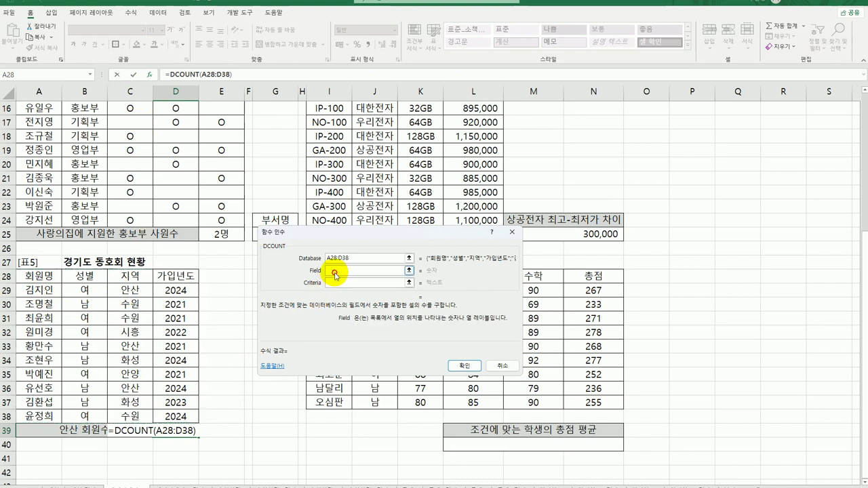
{"action": "left_click", "coordinate": [195, 276]}
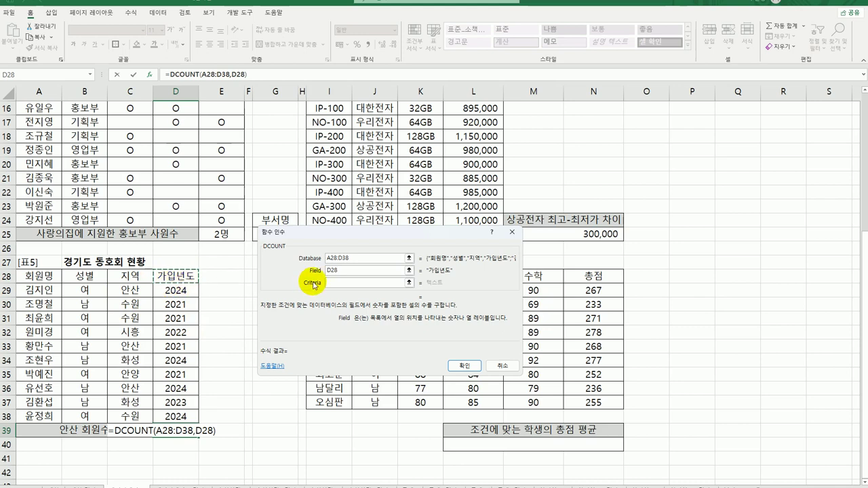
{"action": "left_click", "coordinate": [332, 282]}
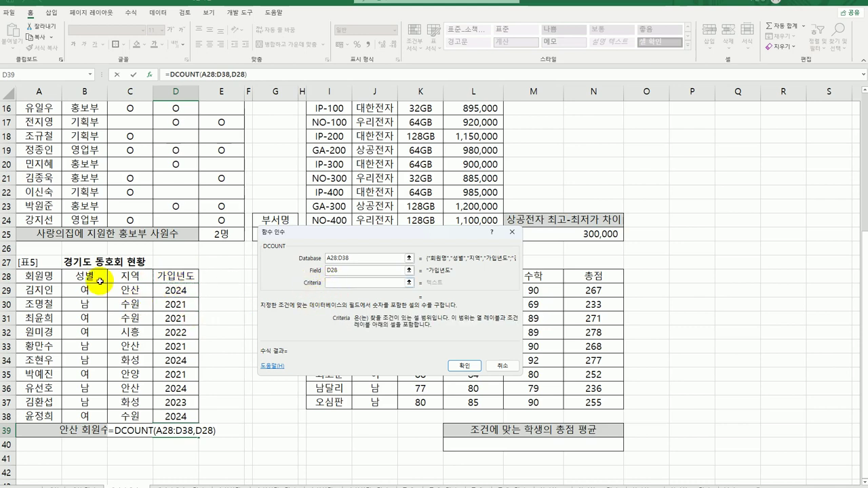
{"action": "left_click_drag", "start_coordinate": [137, 278], "coordinate": [136, 290]}
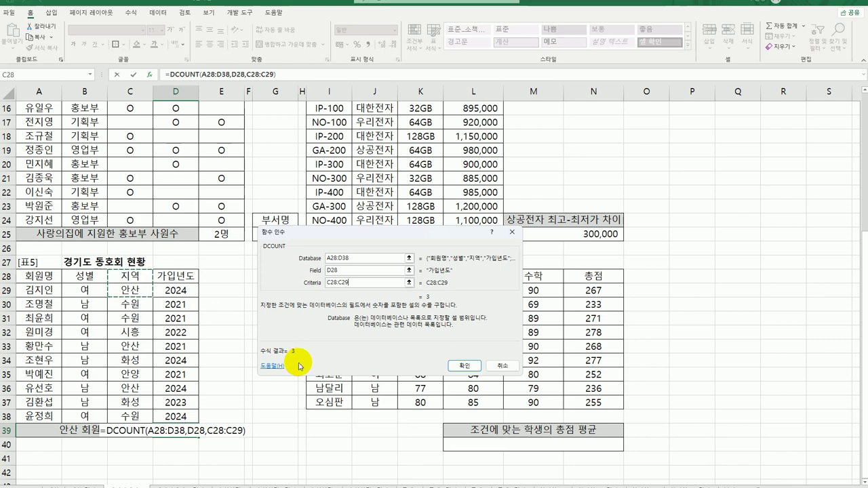
{"action": "left_click", "coordinate": [464, 367]}
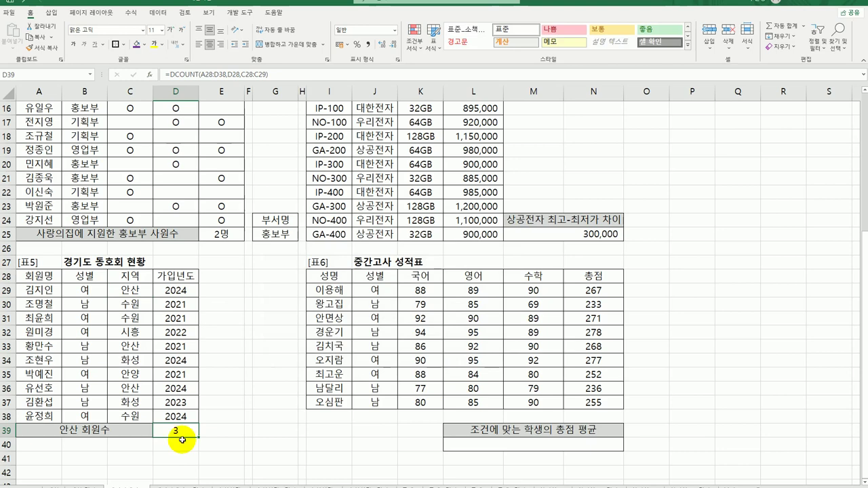
- Append &"명" to the DCOUNT formula in D39 so the 안산 회원수 carries the 명 unit
{"action": "double_click", "coordinate": [178, 430]}
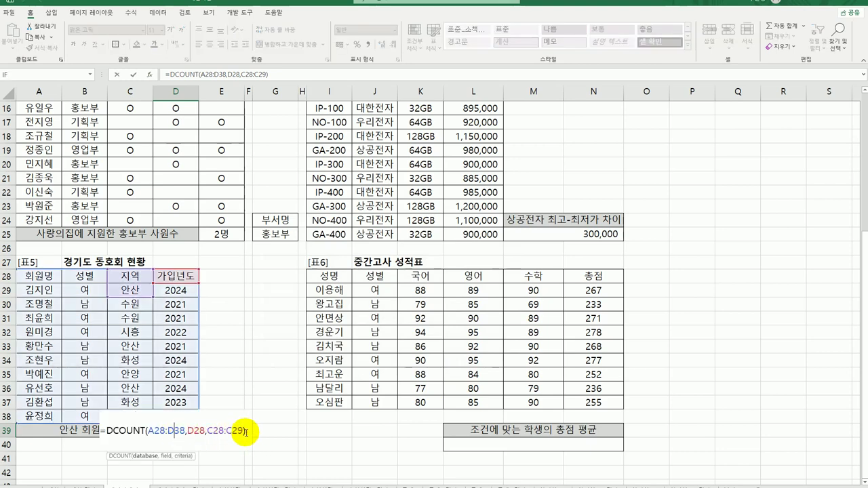
{"action": "type", "text": "&"}
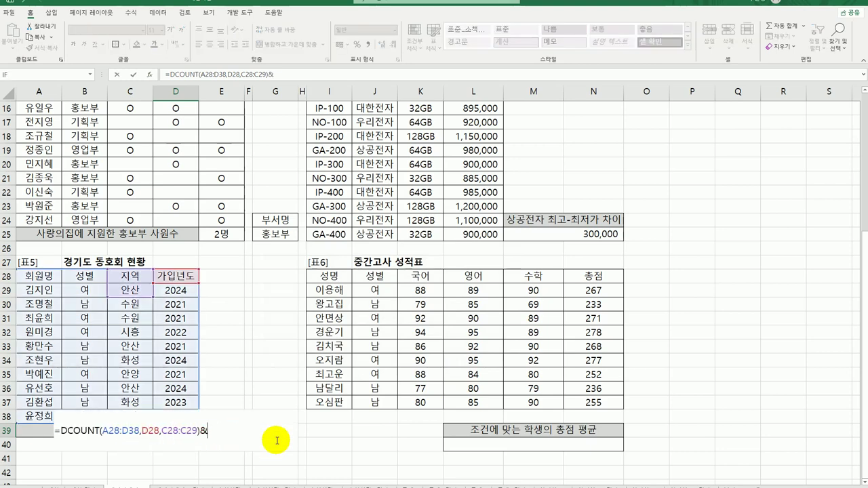
{"action": "type", "text": "\"ㅁ"}
{"action": "type", "text": "\"명"}
{"action": "key", "text": "Return"}
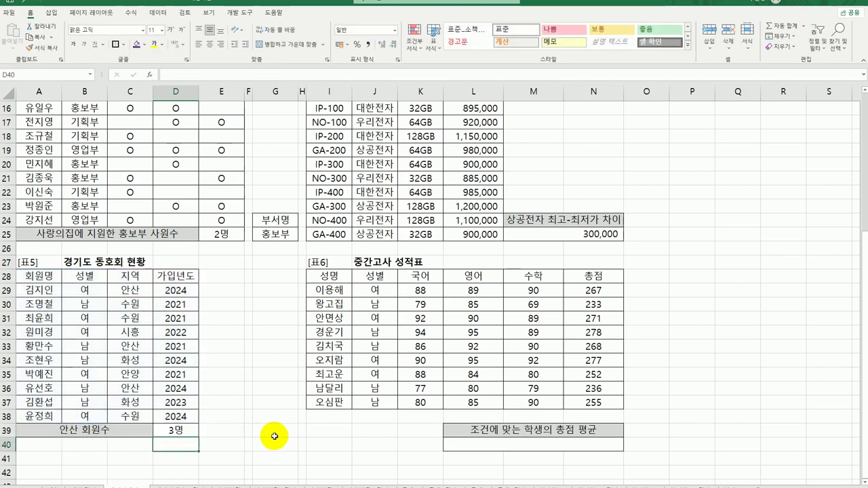
{"action": "left_click", "coordinate": [197, 430]}
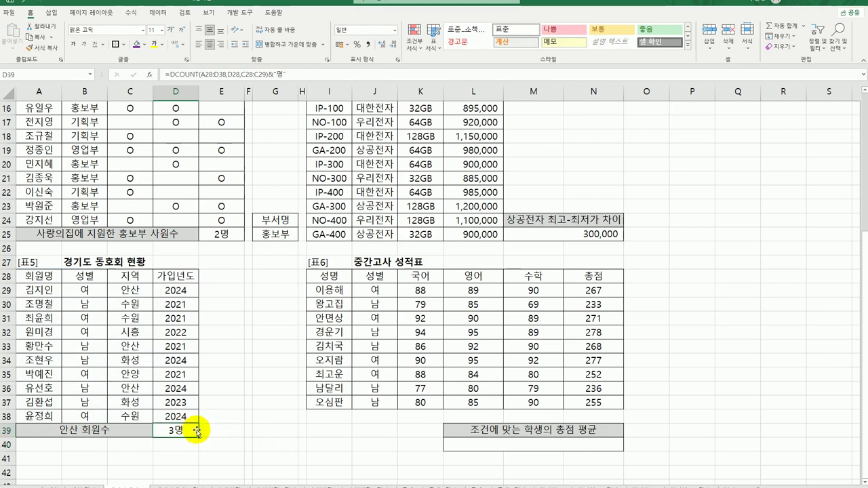
{"action": "scroll", "coordinate": [197, 430], "scroll_direction": "up", "scroll_amount": 1}
{"action": "scroll", "coordinate": [197, 430], "scroll_direction": "down", "scroll_amount": 1}
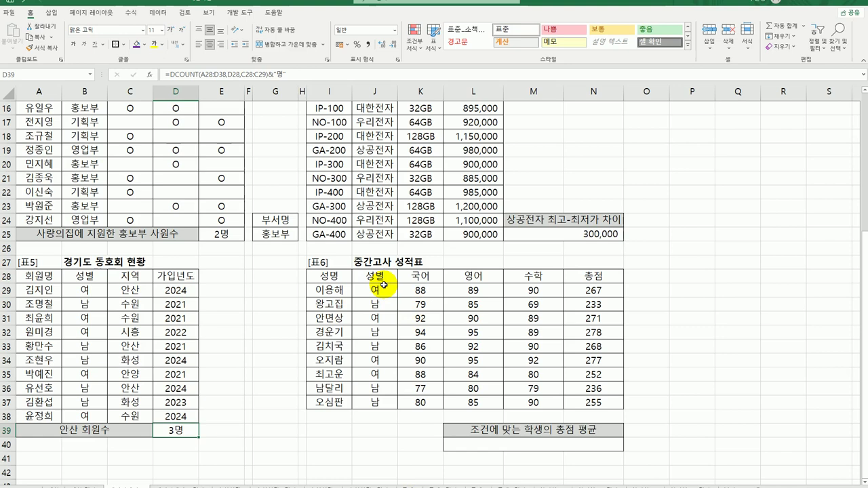
- Copy 표6's 성별 header and the 남 value from J28 and J30 into I39:I40 as criteria
{"action": "left_click", "coordinate": [326, 426]}
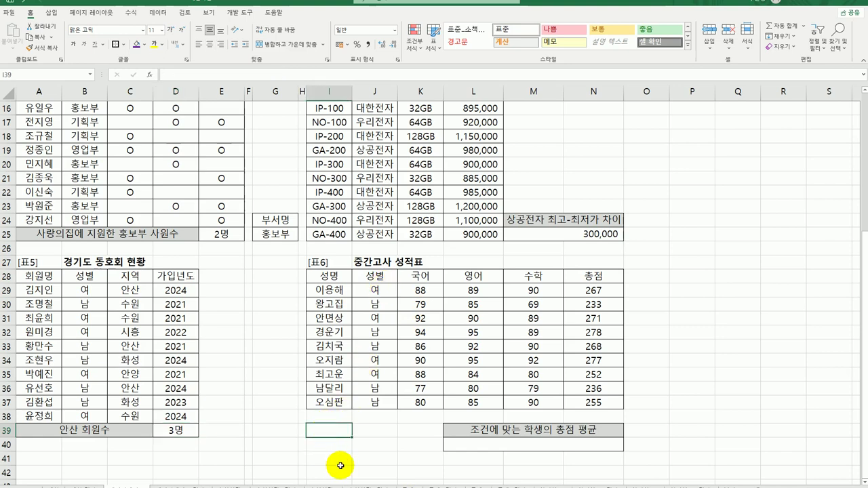
{"action": "left_click", "coordinate": [377, 275]}
{"action": "left_click", "coordinate": [378, 304], "text": "ctrl"}
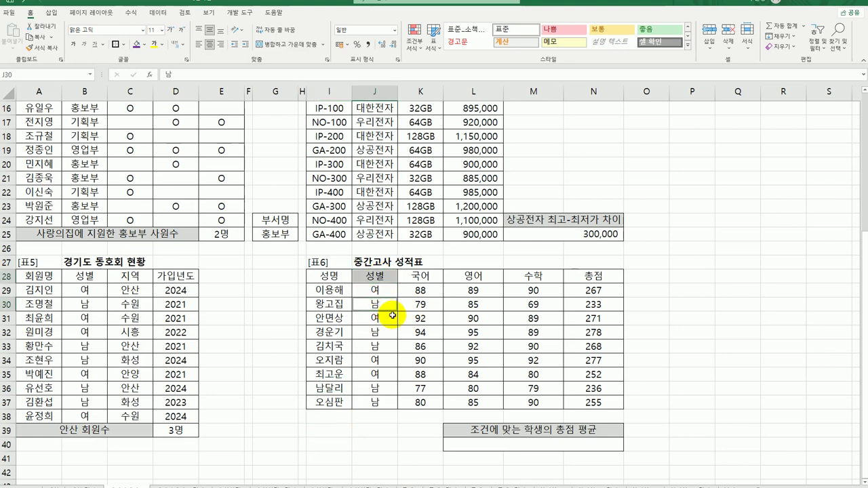
{"action": "key", "text": "ctrl+c"}
{"action": "left_click", "coordinate": [329, 433]}
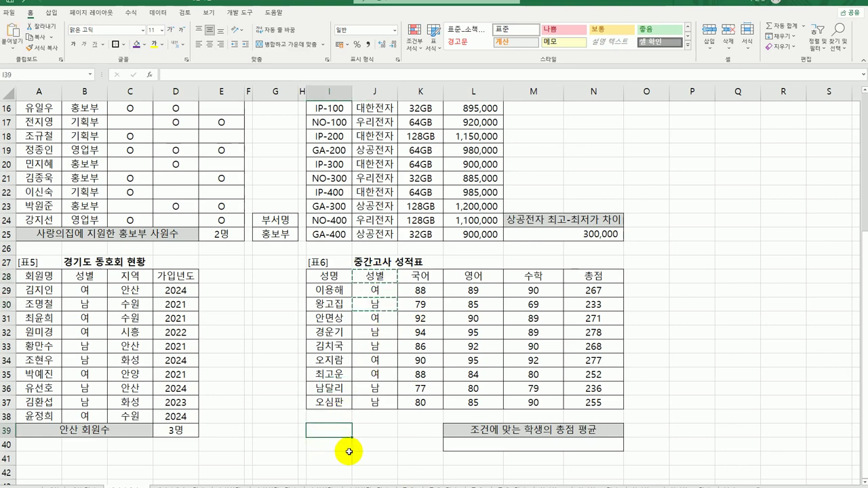
{"action": "key", "text": "ctrl+v"}
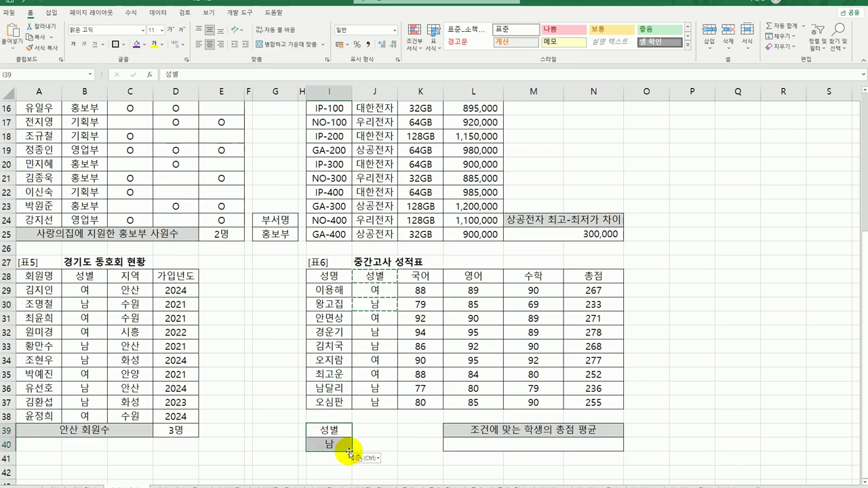
- Copy the 영어 header from L28 to J39 and enter the condition >=90 in J40
{"action": "left_click", "coordinate": [480, 275]}
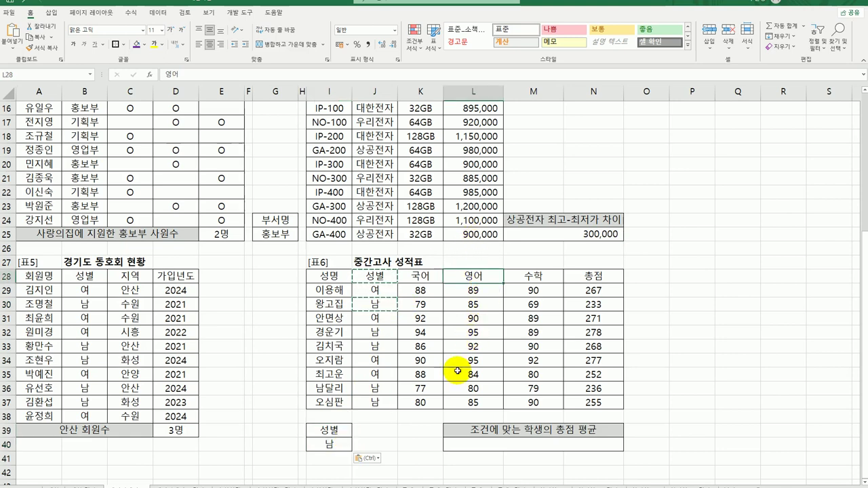
{"action": "key", "text": "ctrl+c"}
{"action": "left_click", "coordinate": [375, 431]}
{"action": "key", "text": "ctrl+v"}
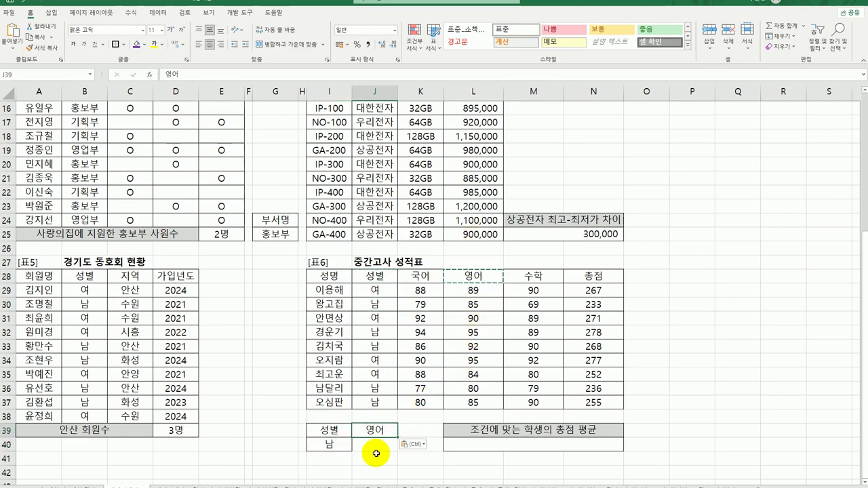
{"action": "left_click", "coordinate": [360, 445]}
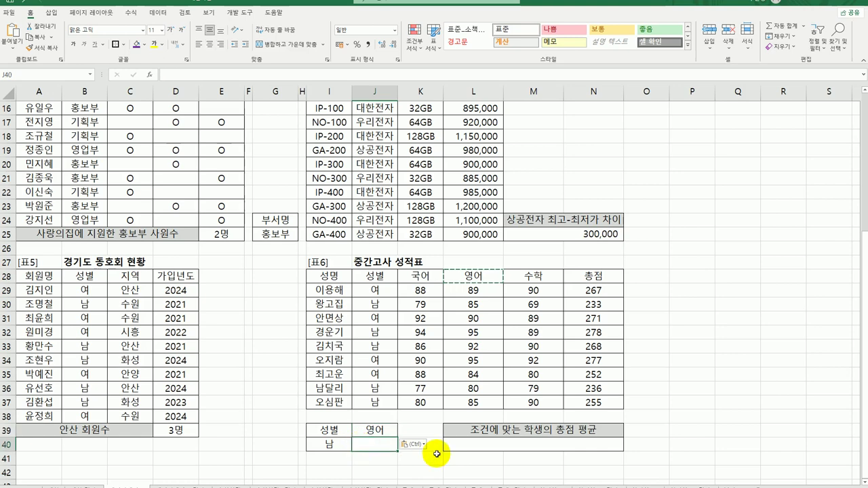
{"action": "type", "text": ">="}
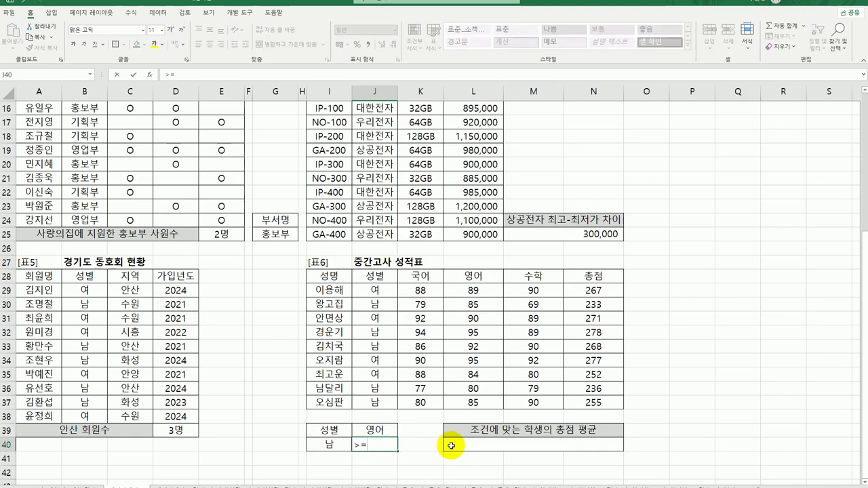
{"action": "type", "text": "90"}
{"action": "key", "text": "Return"}
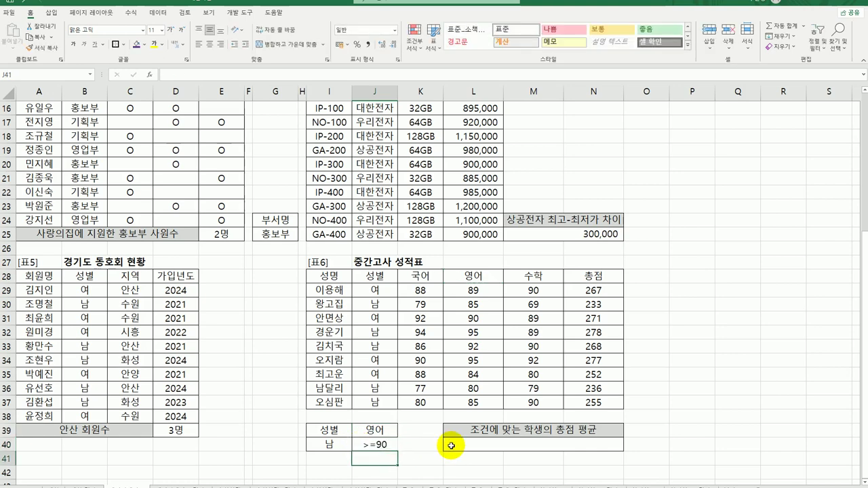
- Copy the 여 value from J29 to I41 as the second 성별 condition
{"action": "left_click", "coordinate": [387, 290]}
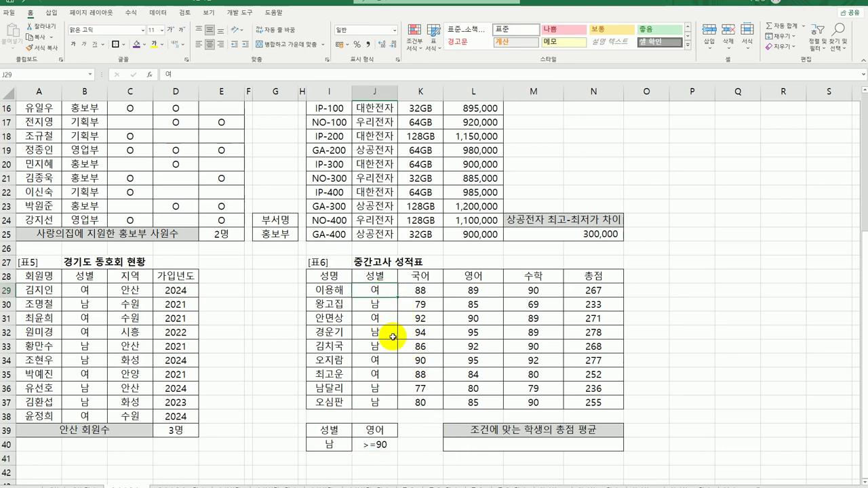
{"action": "key", "text": "ctrl+c"}
{"action": "left_click", "coordinate": [329, 459]}
{"action": "key", "text": "ctrl+v"}
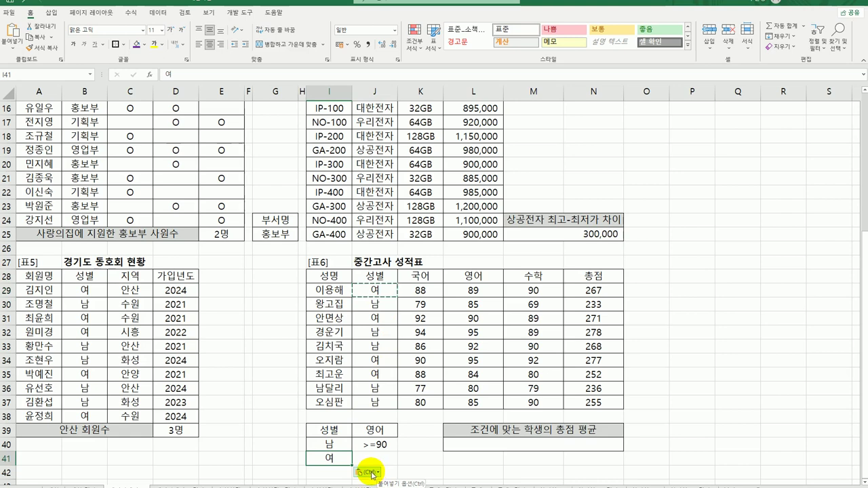
- Copy the 수학 header from M28 to K39 and enter the condition >=90 in K41 on the 여 row
{"action": "left_click", "coordinate": [536, 275]}
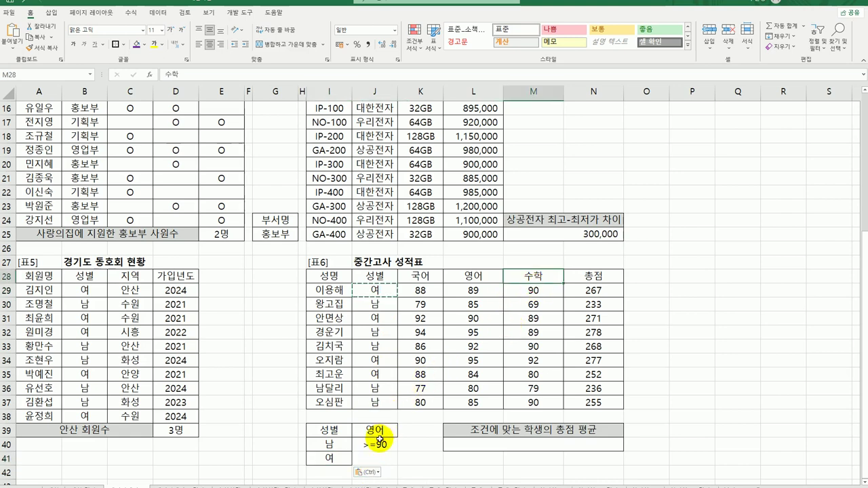
{"action": "key", "text": "ctrl+c"}
{"action": "left_click", "coordinate": [414, 433]}
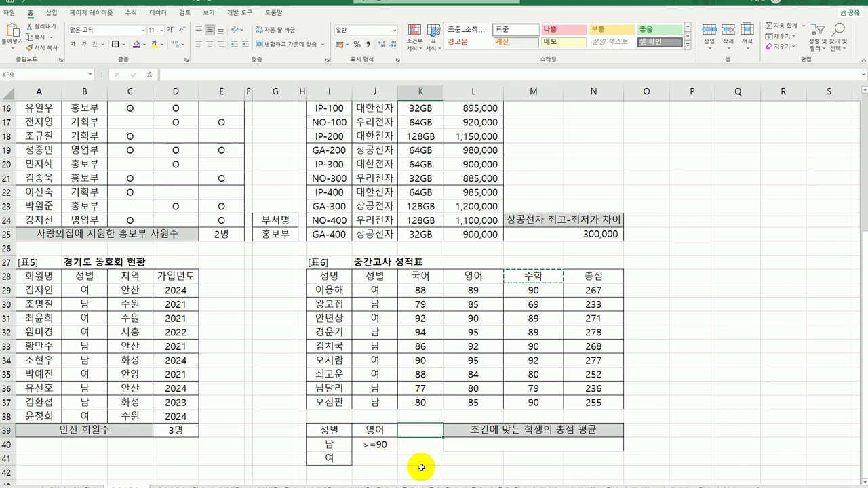
{"action": "key", "text": "ctrl+v"}
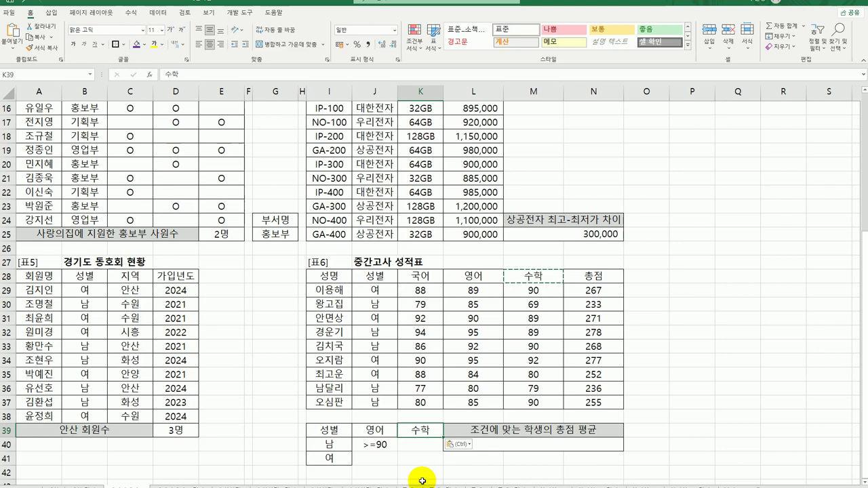
{"action": "left_click", "coordinate": [330, 459]}
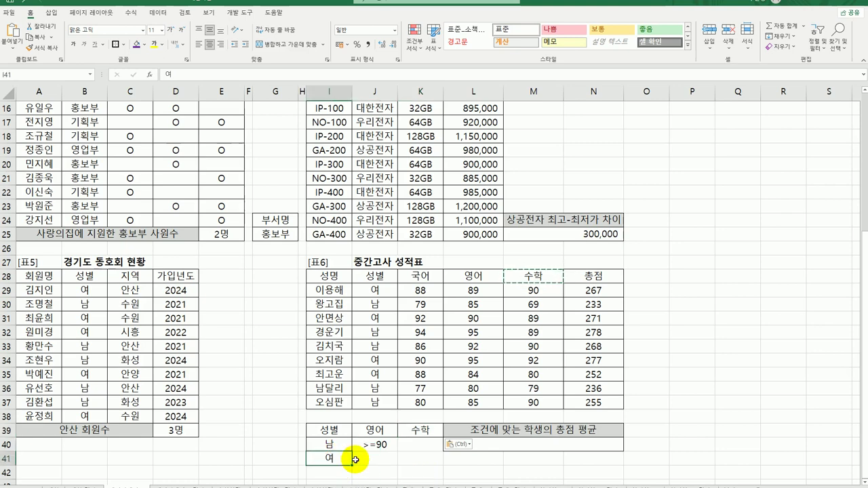
{"action": "left_click", "coordinate": [419, 461]}
{"action": "type", "text": ">"}
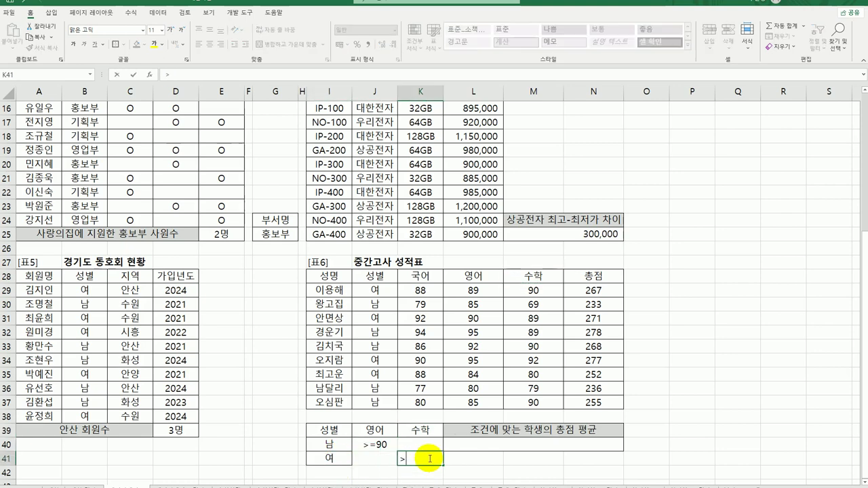
{"action": "type", "text": "=90"}
{"action": "key", "text": "Return"}
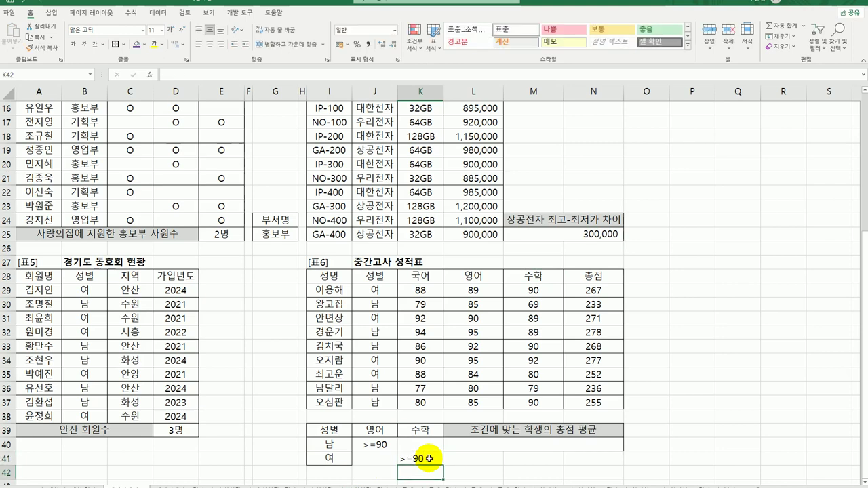
- Review the criteria block I39:K41 and 표6's 총점 header in N28
{"action": "left_click_drag", "start_coordinate": [335, 430], "coordinate": [366, 445]}
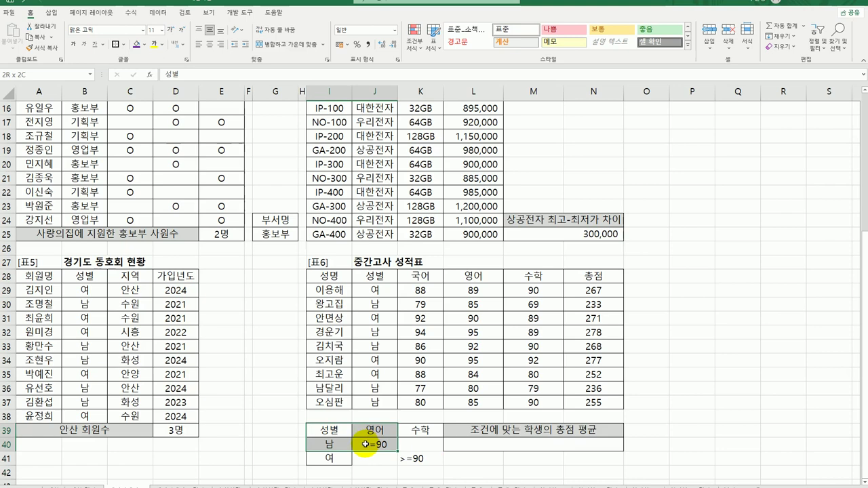
{"action": "left_click_drag", "start_coordinate": [366, 444], "coordinate": [406, 459]}
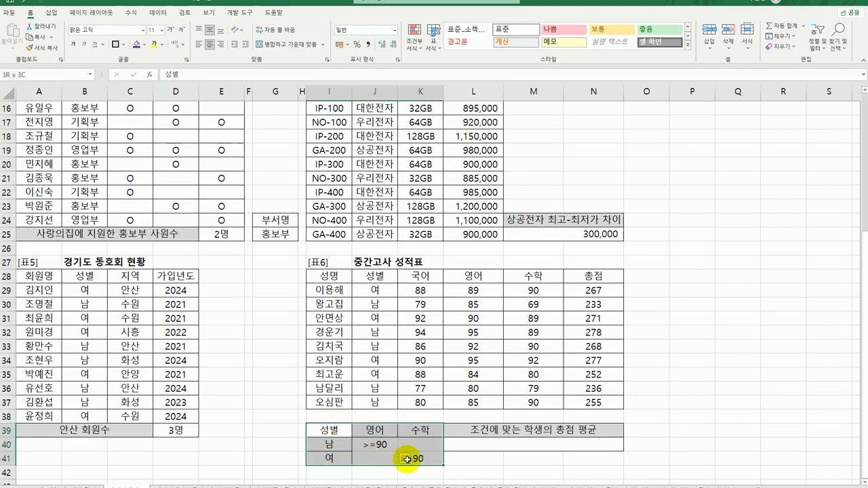
{"action": "left_click", "coordinate": [600, 275]}
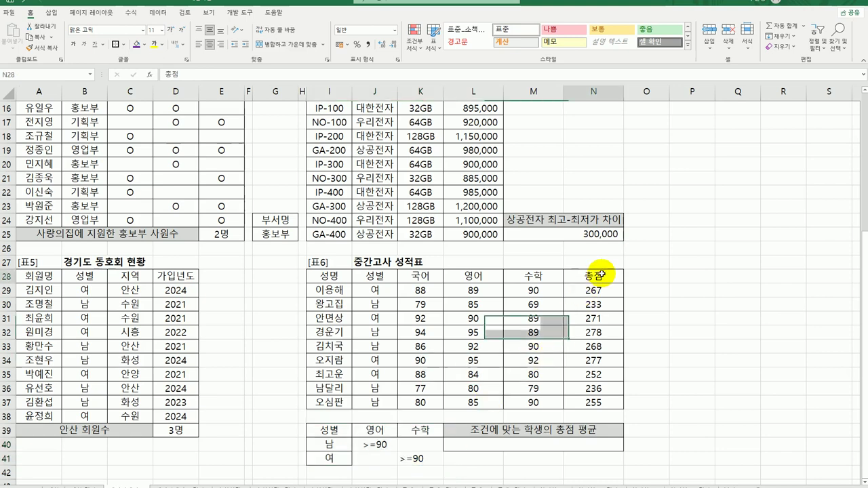
- Start a DAVERAGE formula in L40 and set its Database argument to I28:N37
{"action": "left_click", "coordinate": [566, 445]}
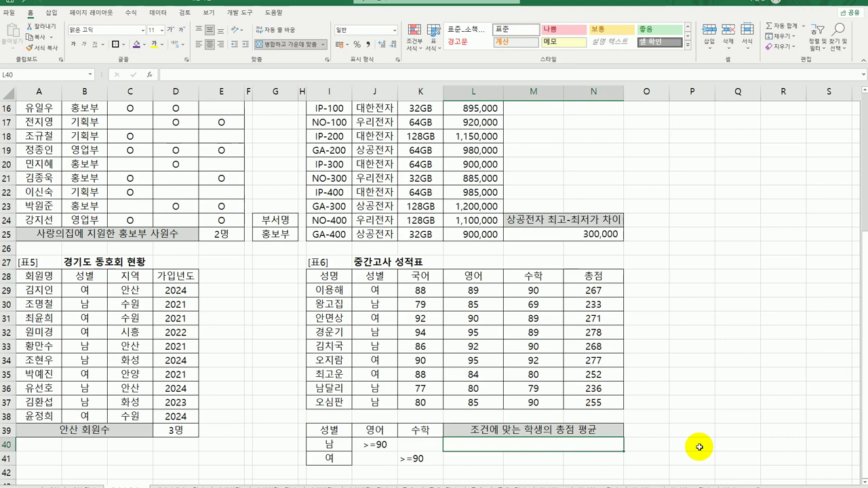
{"action": "type", "text": "=ㅇ"}
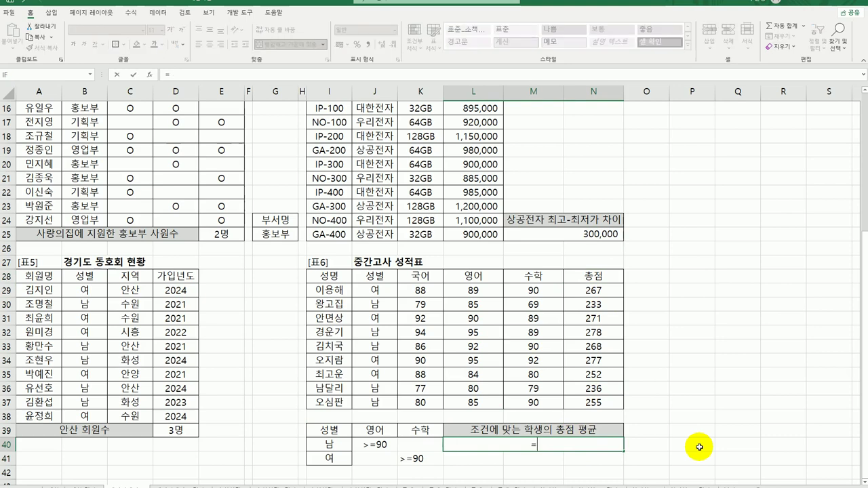
{"action": "type", "text": "da"}
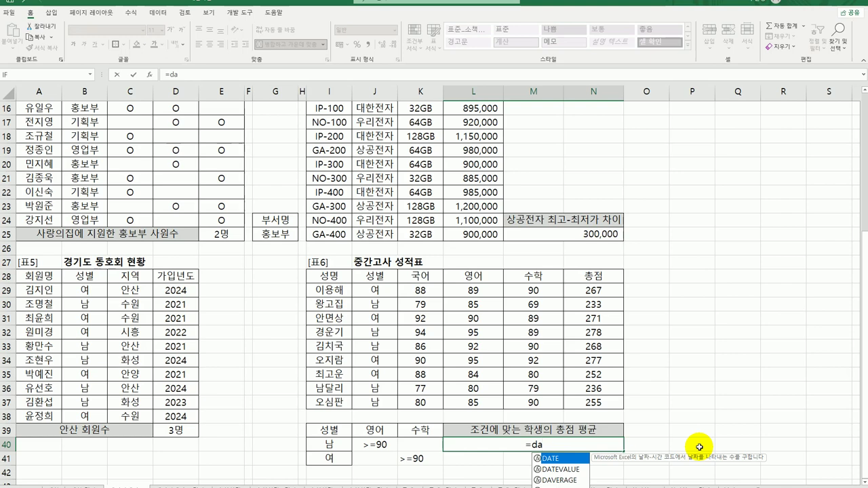
{"action": "type", "text": "v"}
{"action": "double_click", "coordinate": [562, 461]}
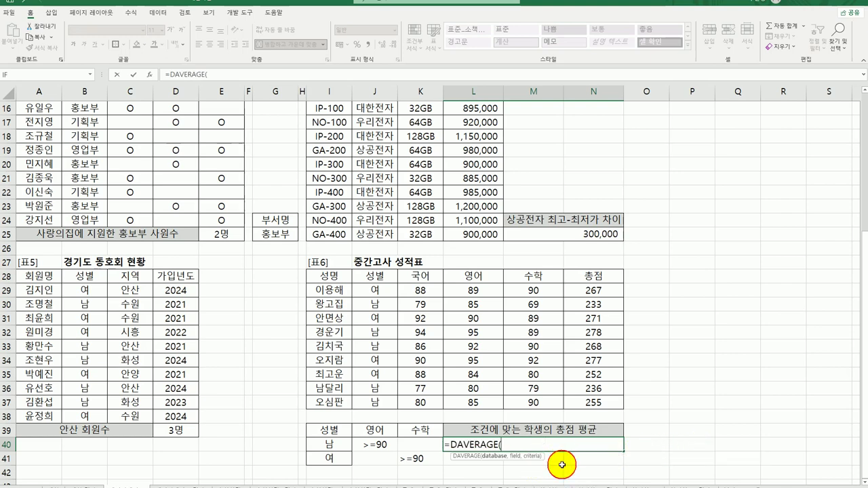
{"action": "left_click", "coordinate": [155, 76]}
{"action": "left_click_drag", "start_coordinate": [416, 230], "coordinate": [242, 114]}
{"action": "left_click_drag", "start_coordinate": [397, 297], "coordinate": [589, 405]}
- Set the DAVERAGE Field argument to N28 and the Criteria argument to I39:K41, and complete the formula
{"action": "left_click", "coordinate": [167, 153]}
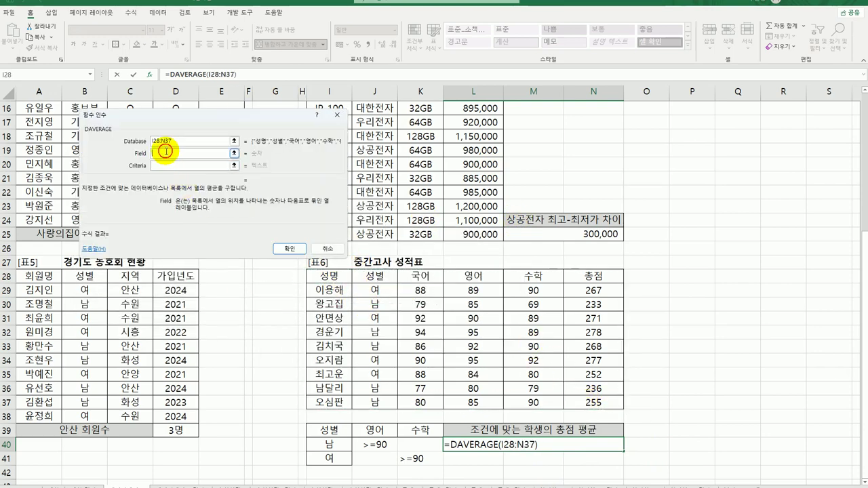
{"action": "left_click", "coordinate": [597, 275]}
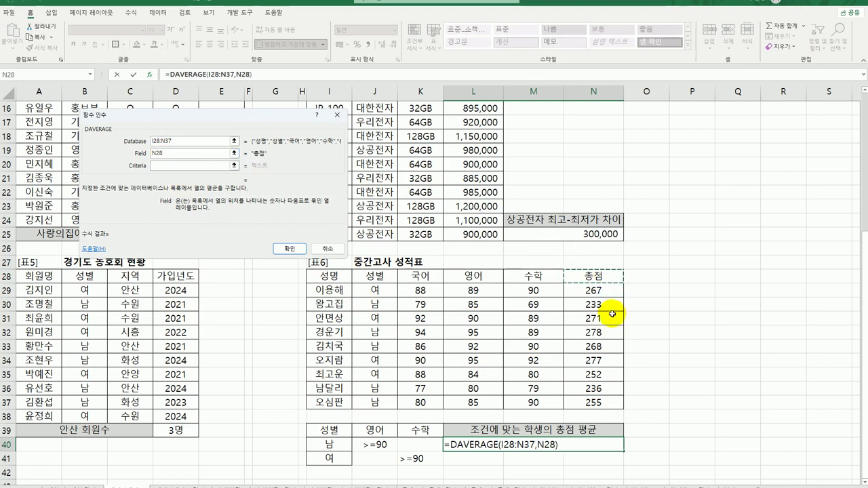
{"action": "left_click", "coordinate": [171, 167]}
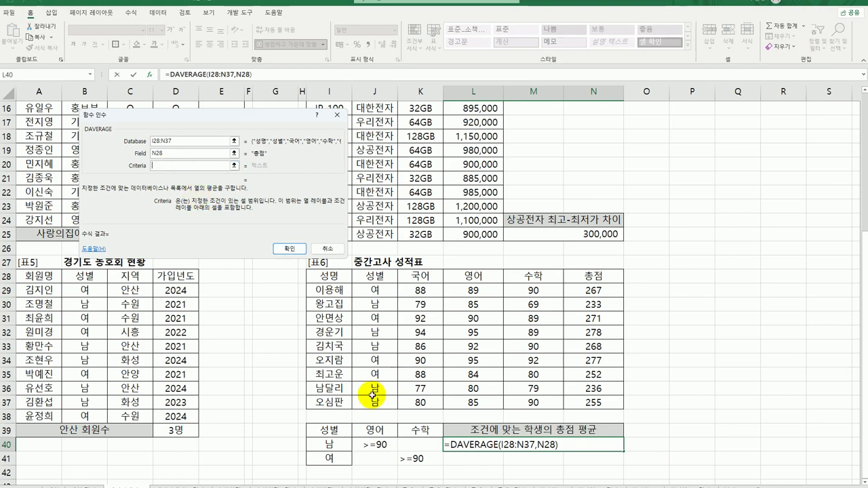
{"action": "left_click_drag", "start_coordinate": [330, 431], "coordinate": [411, 464]}
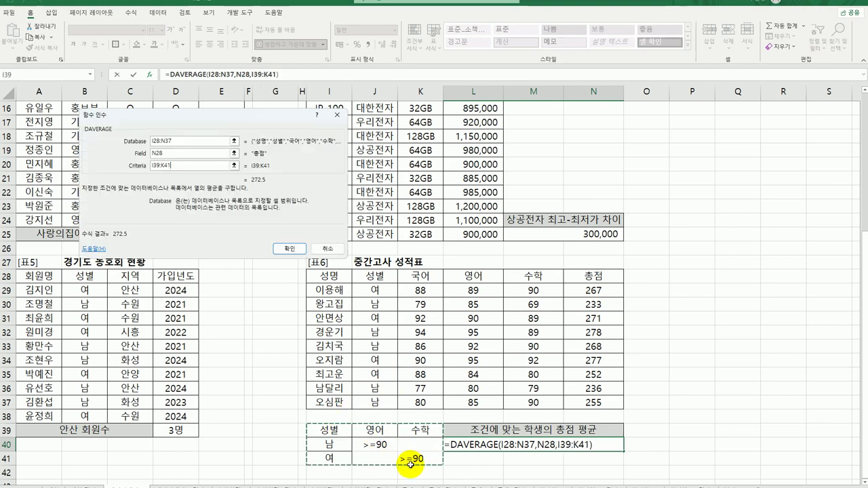
{"action": "left_click", "coordinate": [289, 247]}
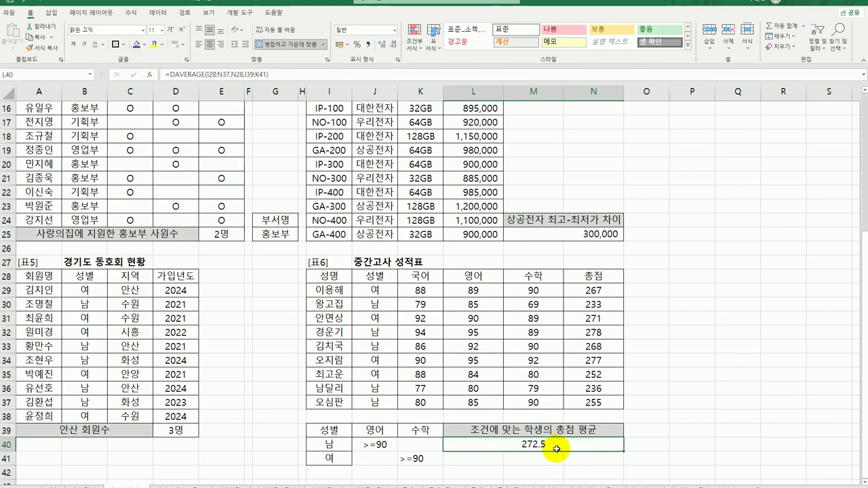
- Compare the solved exercise sheet with the adjacent sheet, checking the results from 표1 onward
{"action": "scroll", "coordinate": [556, 448], "scroll_direction": "up", "scroll_amount": 5}
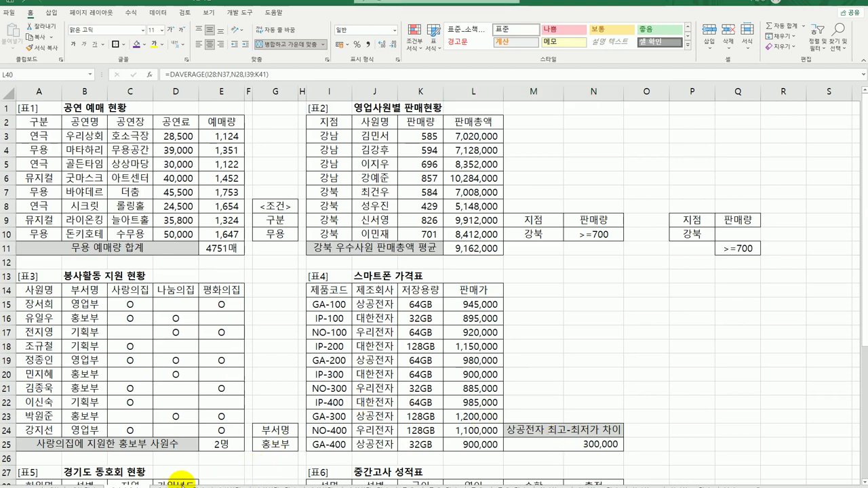
{"action": "left_click", "coordinate": [180, 485]}
{"action": "scroll", "coordinate": [287, 370], "scroll_direction": "up", "scroll_amount": 2}
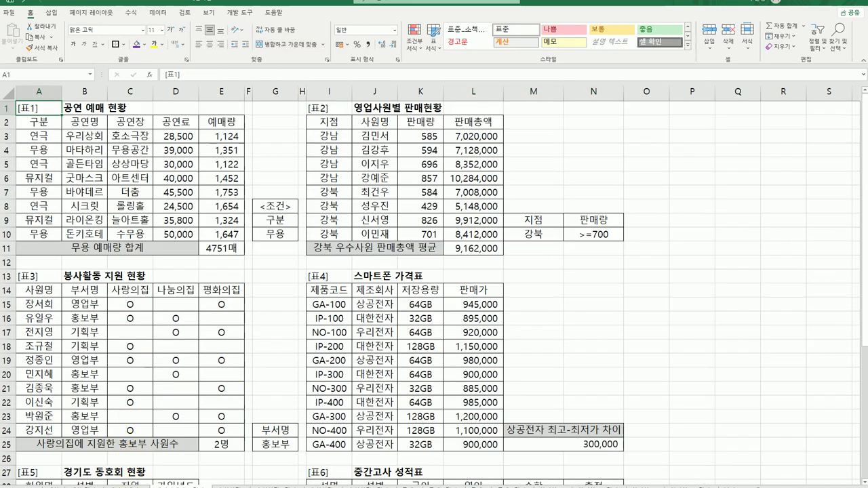
{"action": "key", "text": "ctrl+Page_Up"}
{"action": "key", "text": "ctrl+Page_Down"}
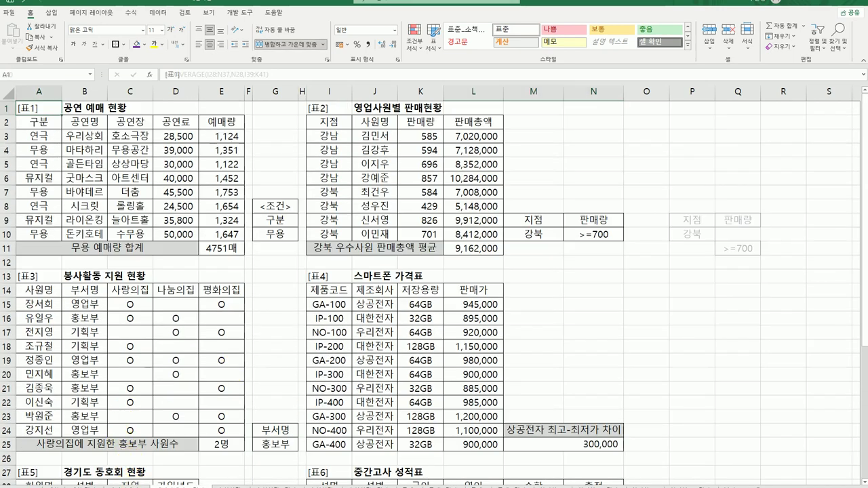